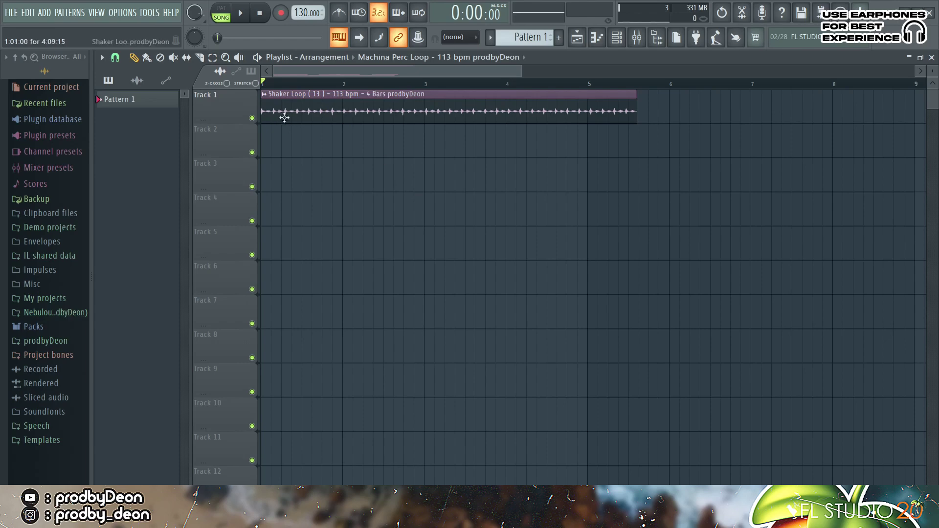
Listen to the shaker loop on Track 1 and set the project tempo to 113 BPM.
{"action": "key", "text": "space"}
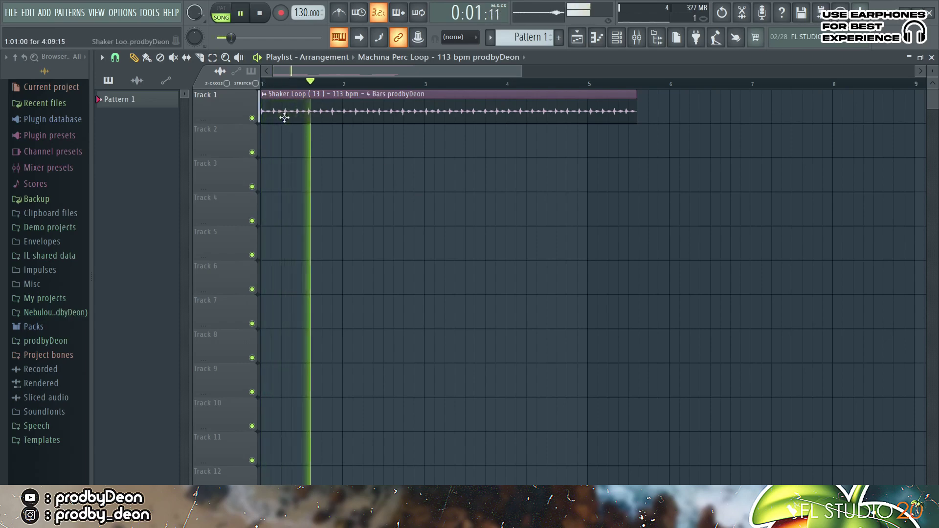
{"action": "key", "text": "space"}
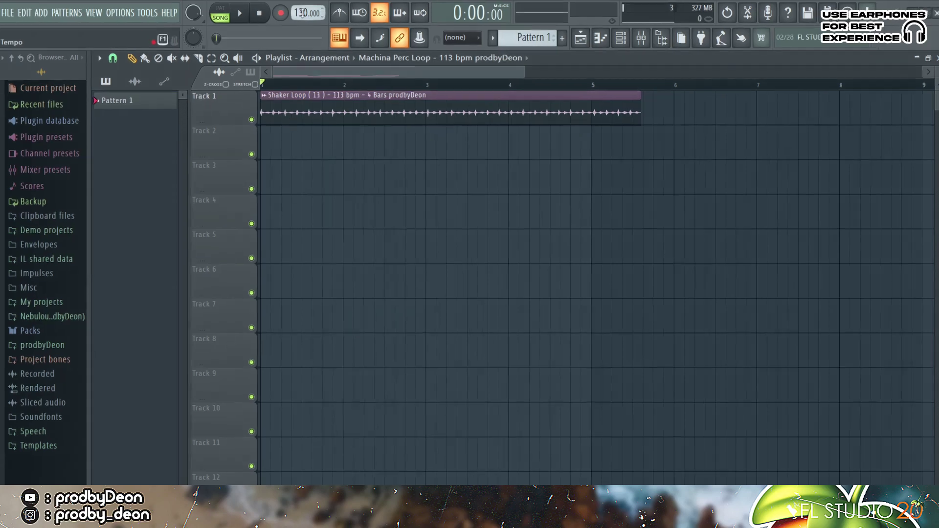
{"action": "left_click_drag", "start_coordinate": [301, 13], "coordinate": [302, 26]}
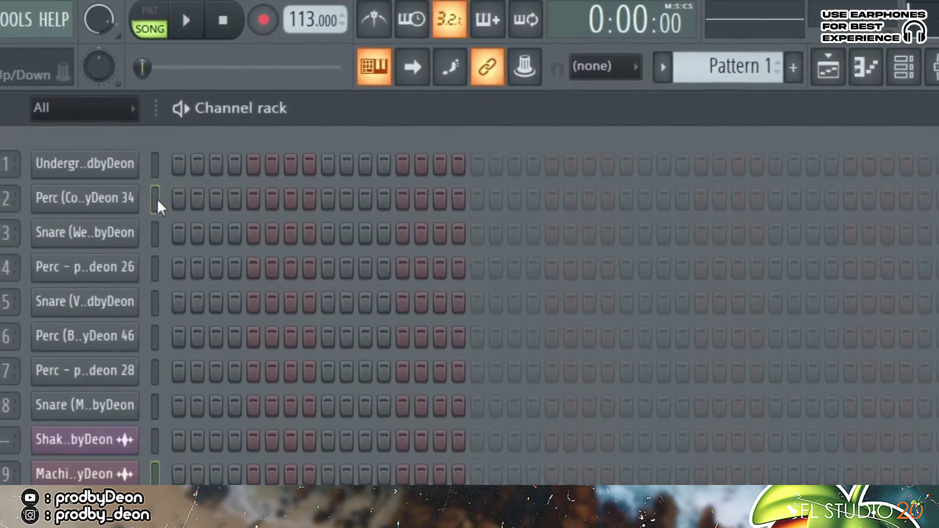
Extend Pattern 1 to 32 steps and fill the Underground kick channel with a hit every 4 steps.
{"action": "left_click", "coordinate": [155, 200]}
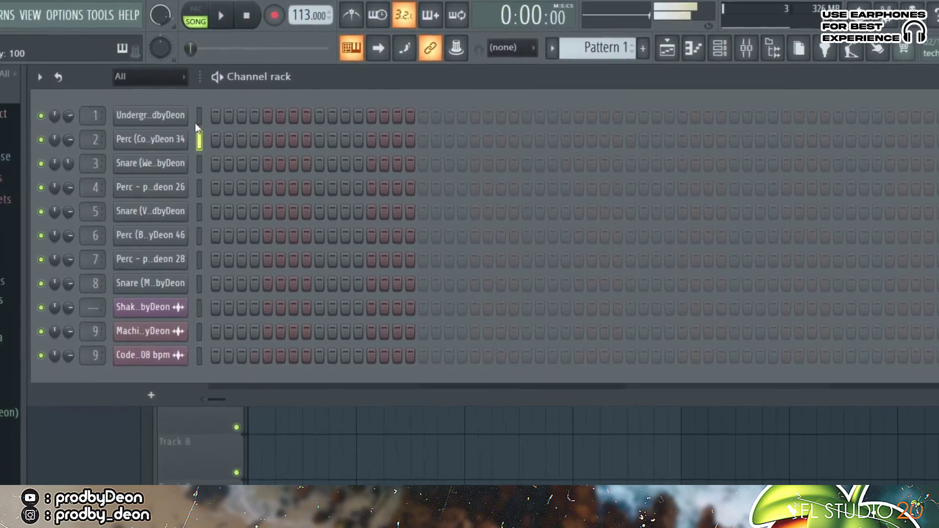
{"action": "left_click", "coordinate": [190, 126]}
{"action": "left_click", "coordinate": [190, 126]}
{"action": "left_click", "coordinate": [499, 88]}
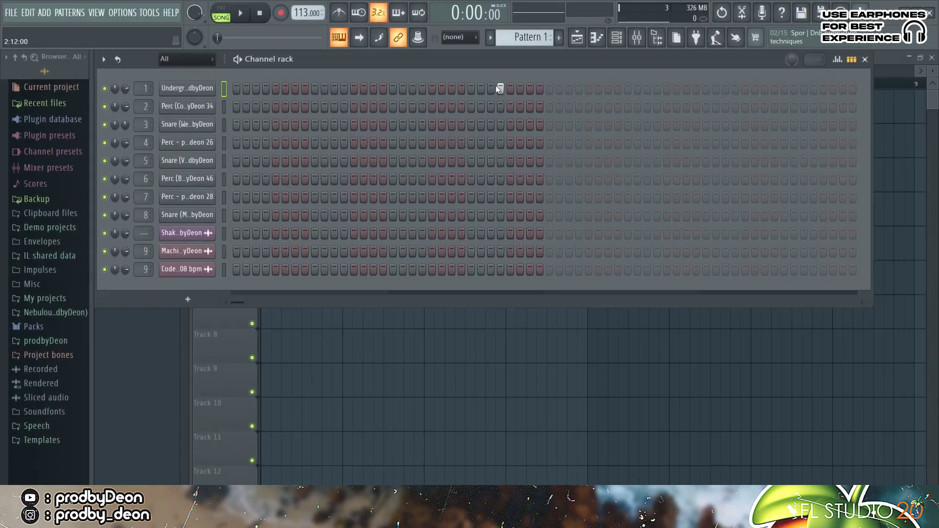
{"action": "right_click", "coordinate": [178, 86]}
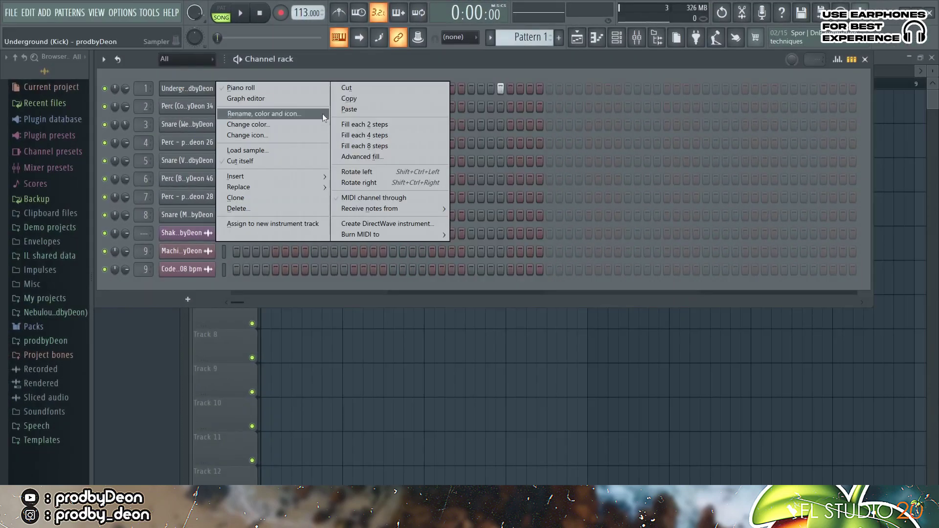
{"action": "left_click", "coordinate": [353, 133]}
Play the kick with the shaker loop and add an extra kick on step 19.
{"action": "key", "text": "space"}
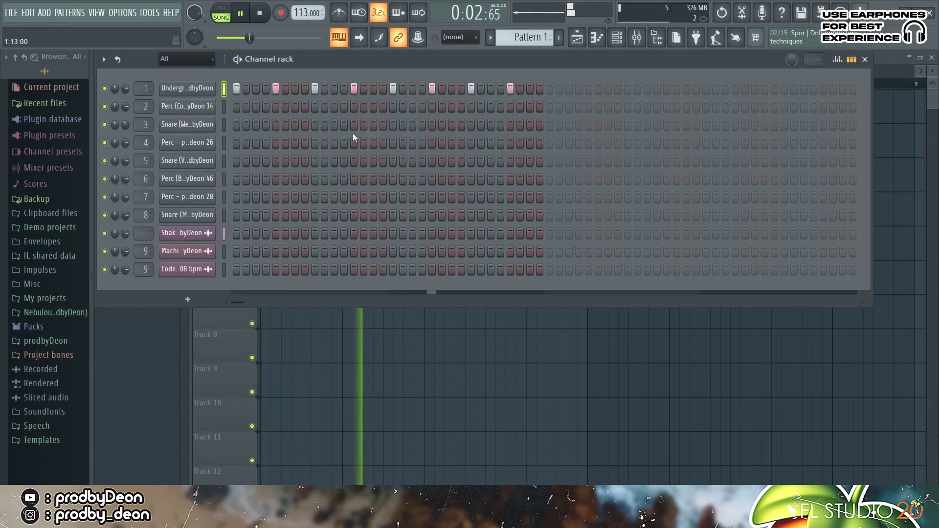
{"action": "key", "text": "space"}
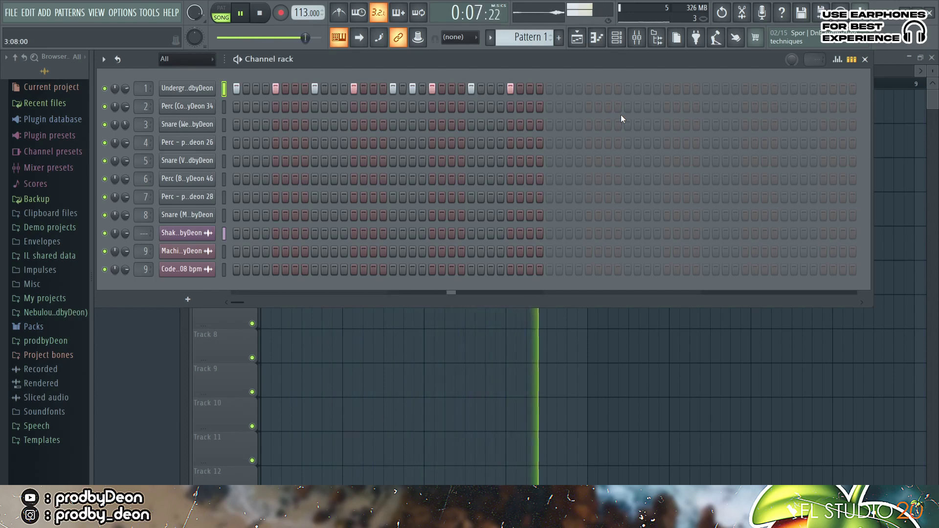
{"action": "key", "text": "space"}
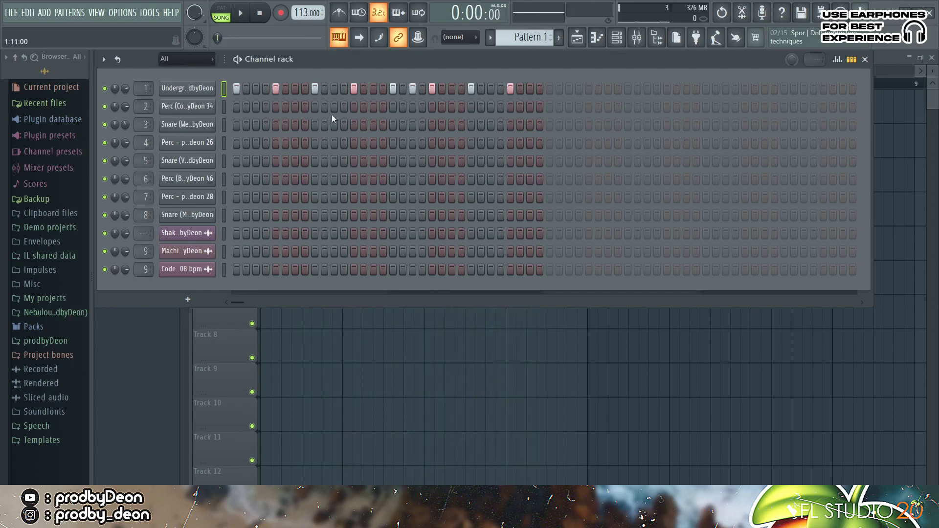
Program the Conga percussion channel with hits on steps 1, 7, 11, 17, 23 and 27 while listening to the loop.
{"action": "left_click", "coordinate": [236, 106]}
{"action": "key", "text": "space"}
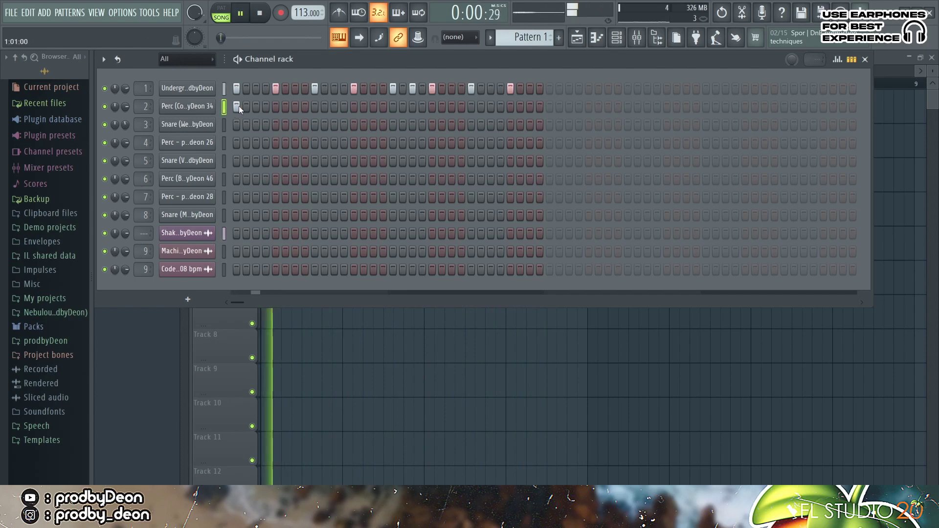
{"action": "left_click", "coordinate": [294, 106]}
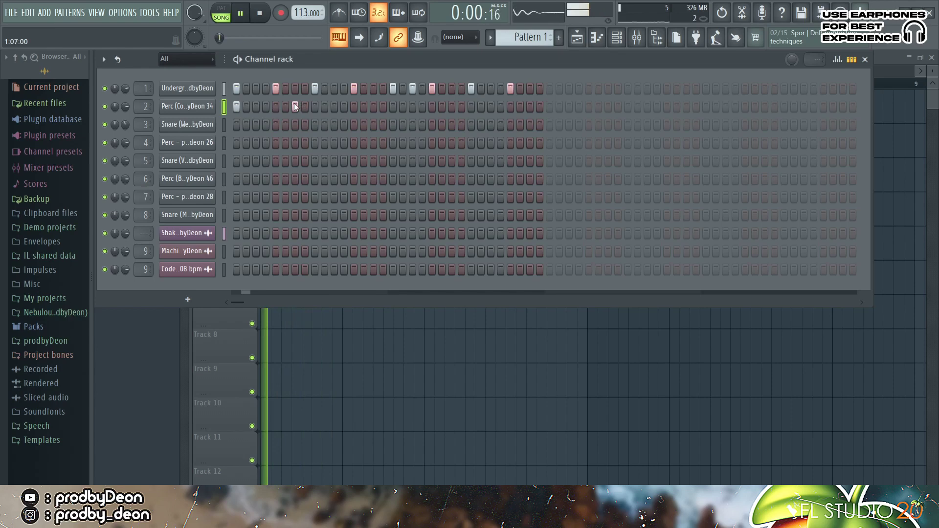
{"action": "left_click", "coordinate": [334, 106]}
{"action": "key", "text": "space"}
{"action": "key", "text": "space"}
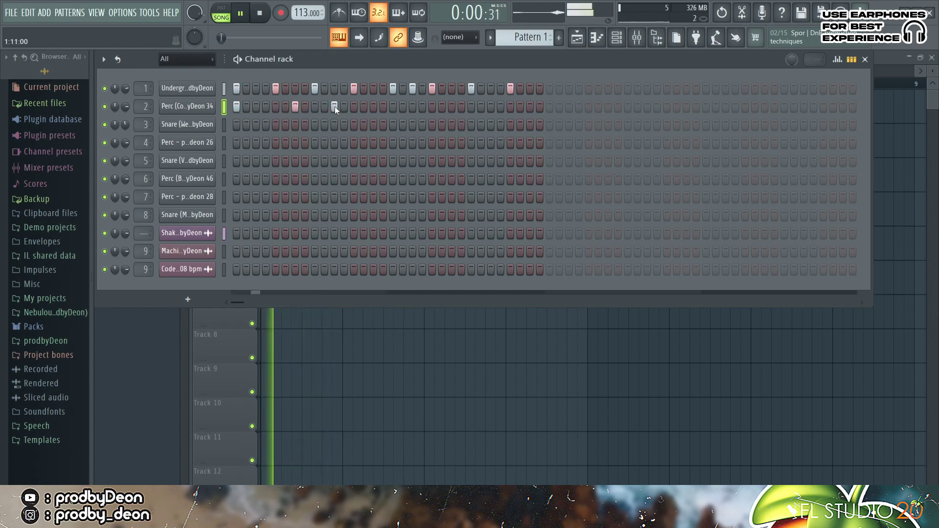
{"action": "left_click", "coordinate": [394, 107]}
{"action": "left_click", "coordinate": [452, 108]}
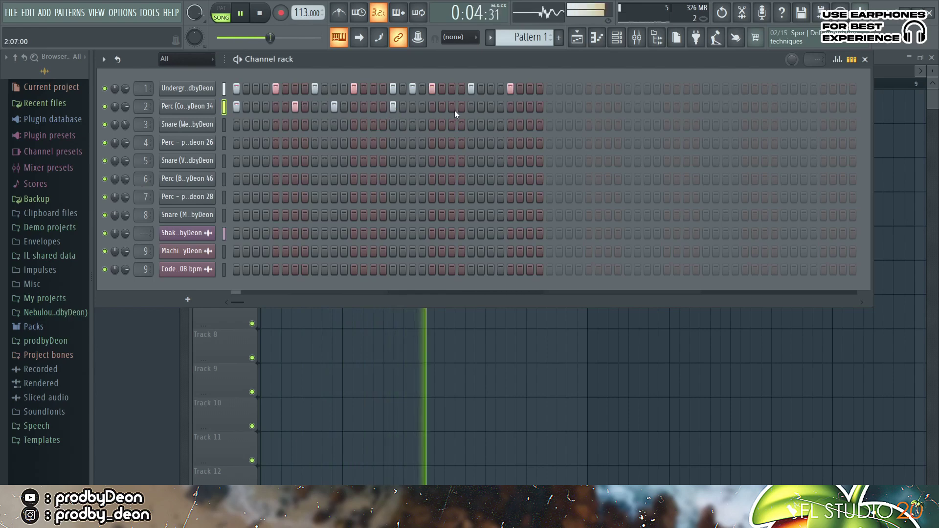
{"action": "left_click", "coordinate": [491, 108]}
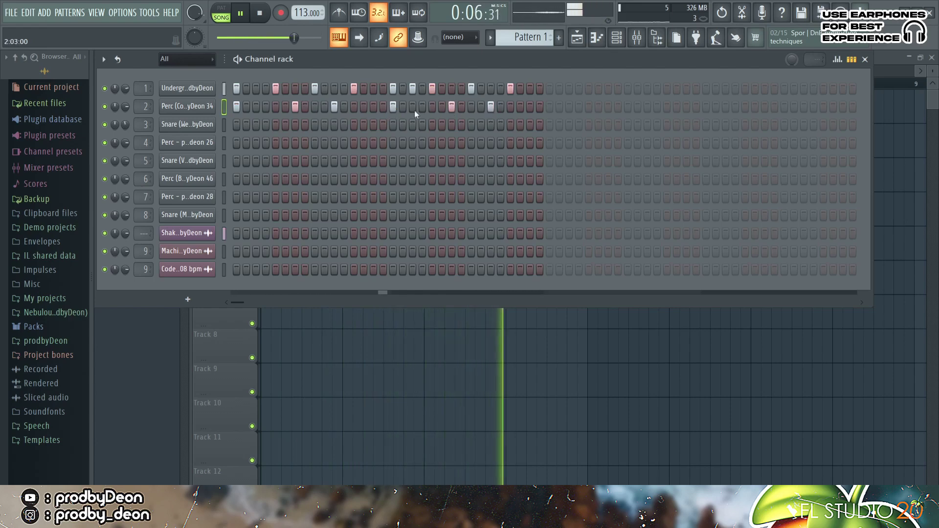
Add hits to the channel 3 snare on steps 1, 4, 11, 17, 20 and 27.
{"action": "left_click", "coordinate": [266, 126]}
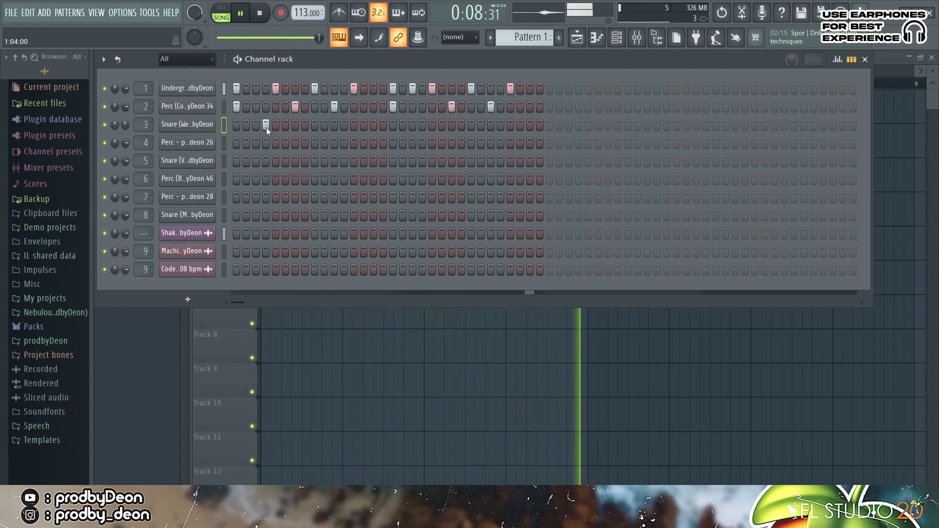
{"action": "left_click", "coordinate": [235, 124]}
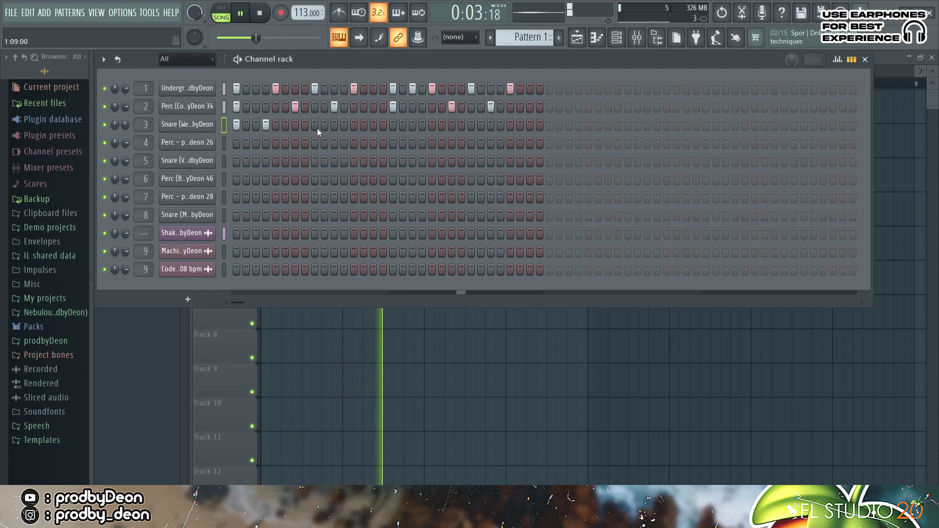
{"action": "left_click", "coordinate": [335, 125]}
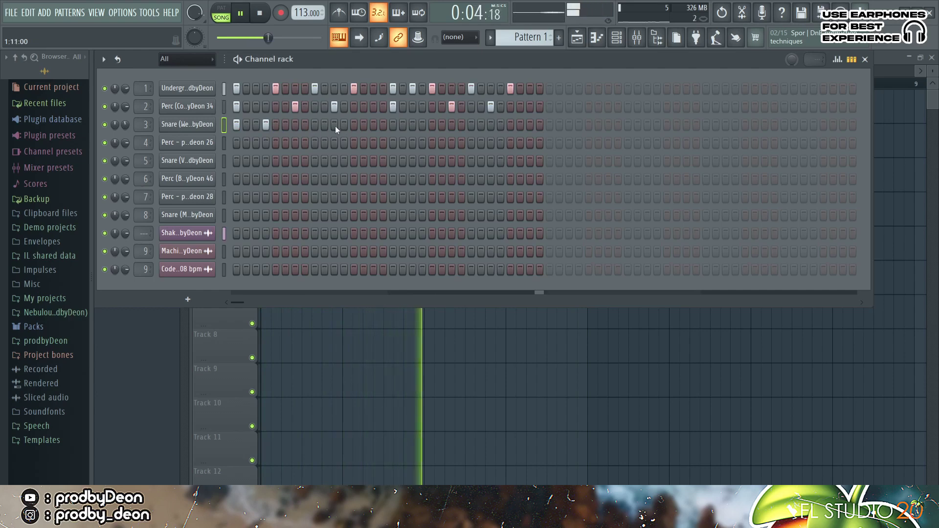
{"action": "left_click", "coordinate": [393, 125]}
{"action": "left_click", "coordinate": [422, 126]}
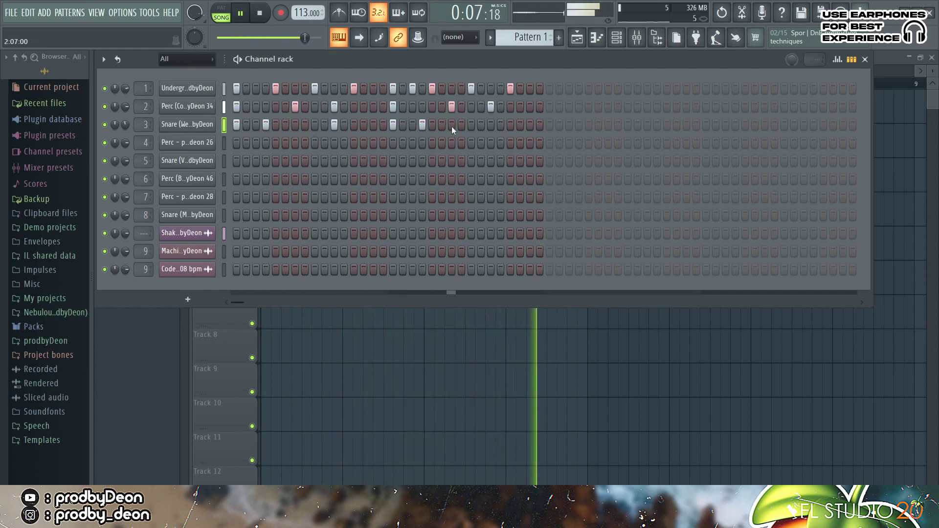
{"action": "left_click", "coordinate": [491, 126]}
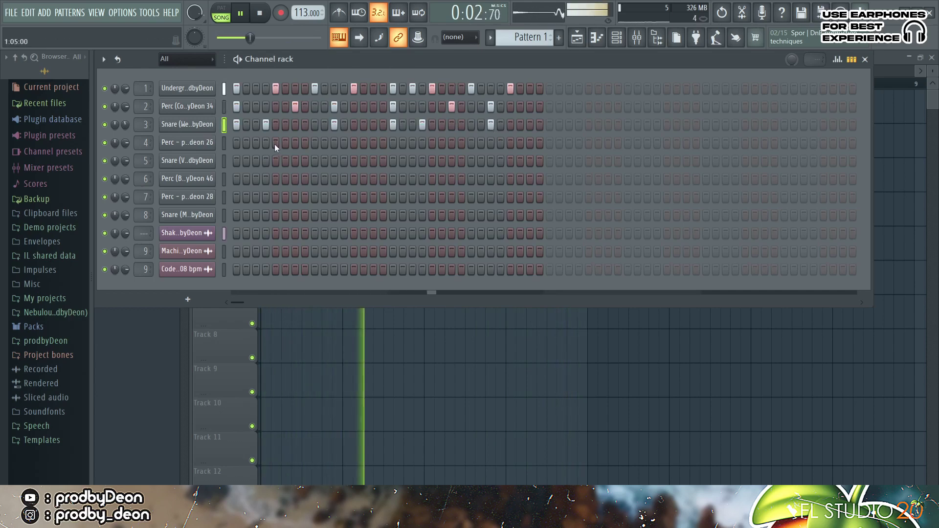
Place Perc 26 hits on steps 4 and 20 and channel 5 snare hits on steps 7 and 23.
{"action": "left_click", "coordinate": [253, 143]}
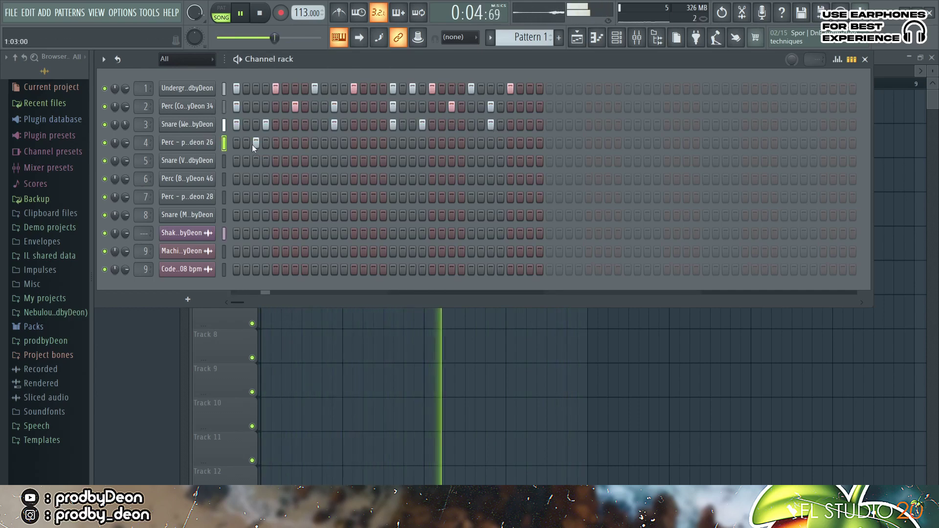
{"action": "key", "text": "space"}
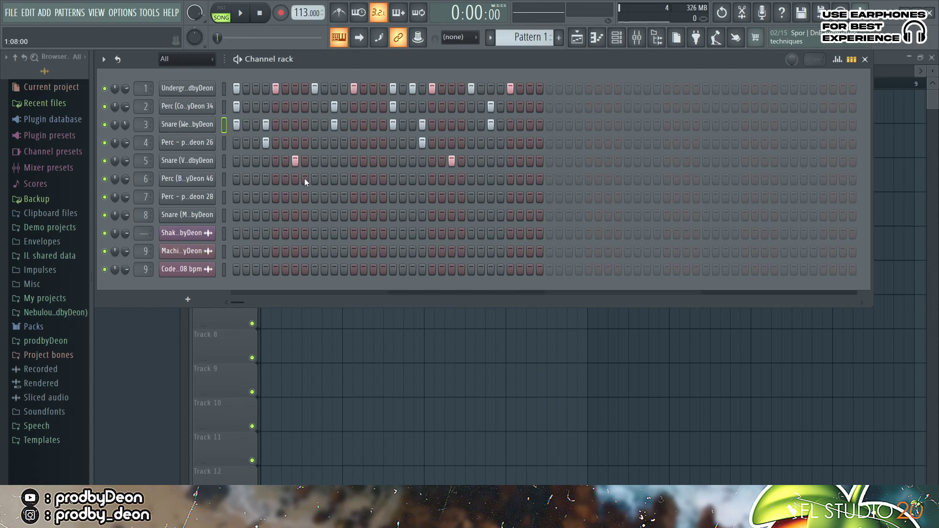
Place Bongo hits on steps 15 and 29 and Perc 28 hits on steps 27 and 31 while auditioning the pattern.
{"action": "left_click", "coordinate": [225, 176]}
{"action": "key", "text": "q"}
{"action": "left_click", "coordinate": [365, 180]}
{"action": "key", "text": "space"}
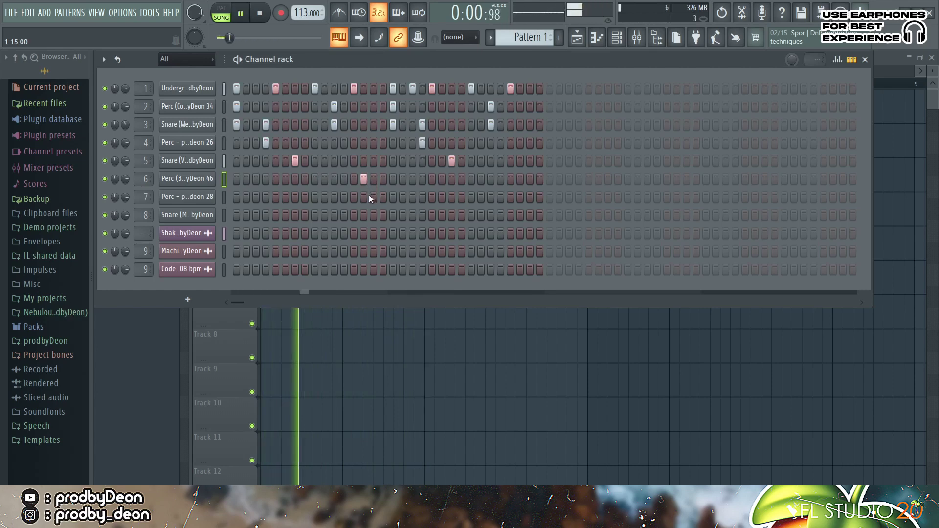
{"action": "left_click", "coordinate": [353, 177]}
{"action": "left_click", "coordinate": [363, 179]}
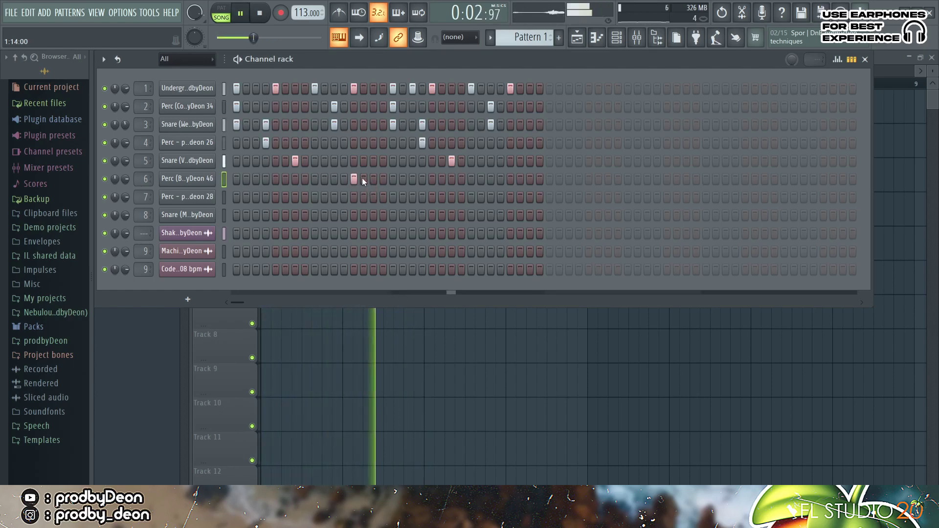
{"action": "left_click", "coordinate": [509, 180]}
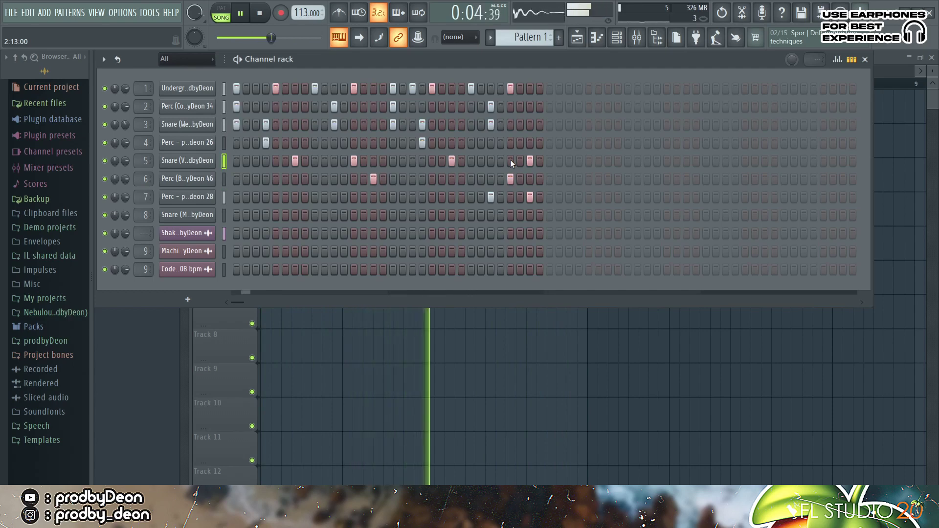
{"action": "key", "text": "space"}
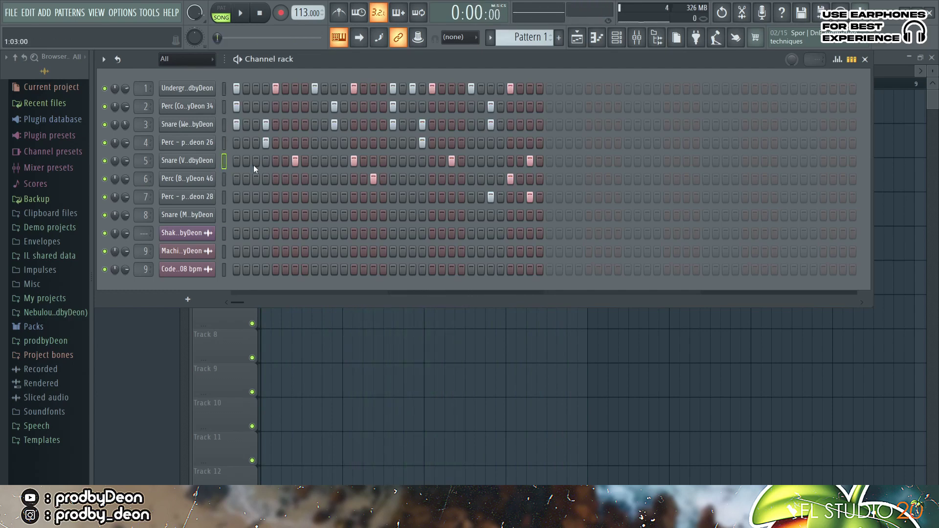
Audition Perc 28 and enable the Fruity Reeverb 2 effect on its mixer track.
{"action": "left_click", "coordinate": [225, 195]}
{"action": "left_click", "coordinate": [637, 39]}
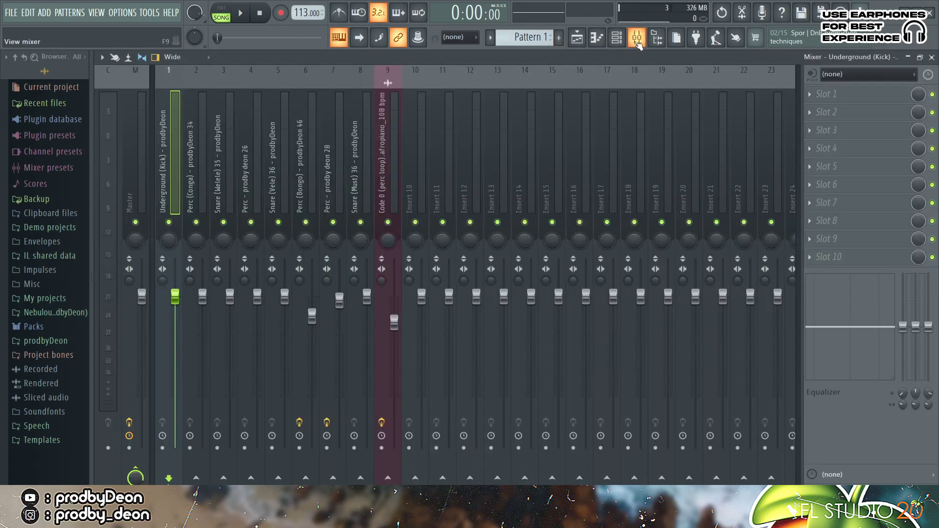
{"action": "left_click", "coordinate": [318, 131]}
{"action": "left_click", "coordinate": [325, 133]}
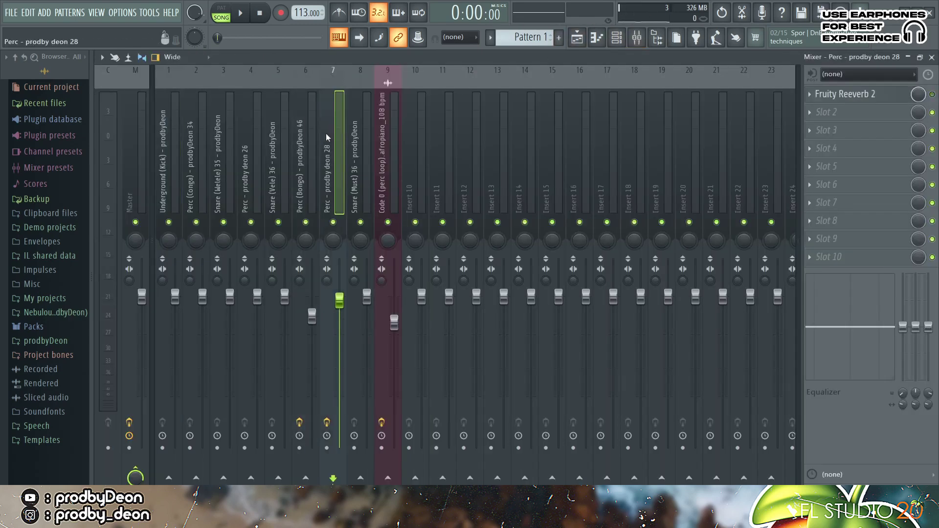
{"action": "left_click", "coordinate": [865, 94]}
{"action": "left_click", "coordinate": [865, 99]}
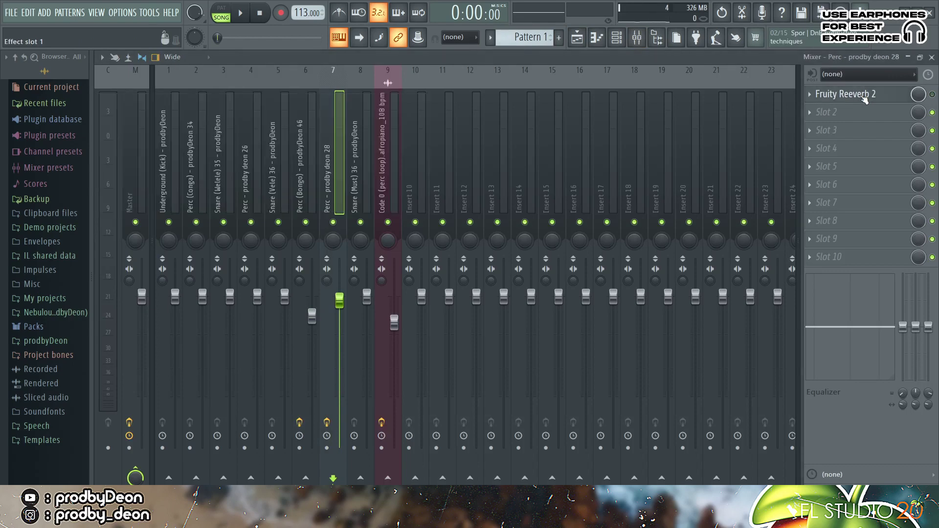
Play the song and lower the Bongo percussion's volume on mixer track 6.
{"action": "key", "text": "space"}
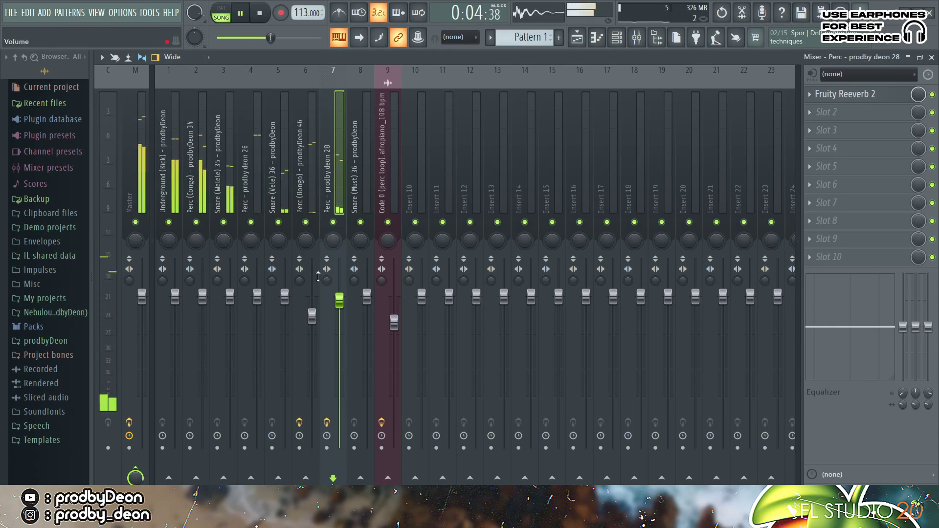
{"action": "left_click_drag", "start_coordinate": [313, 319], "coordinate": [313, 335]}
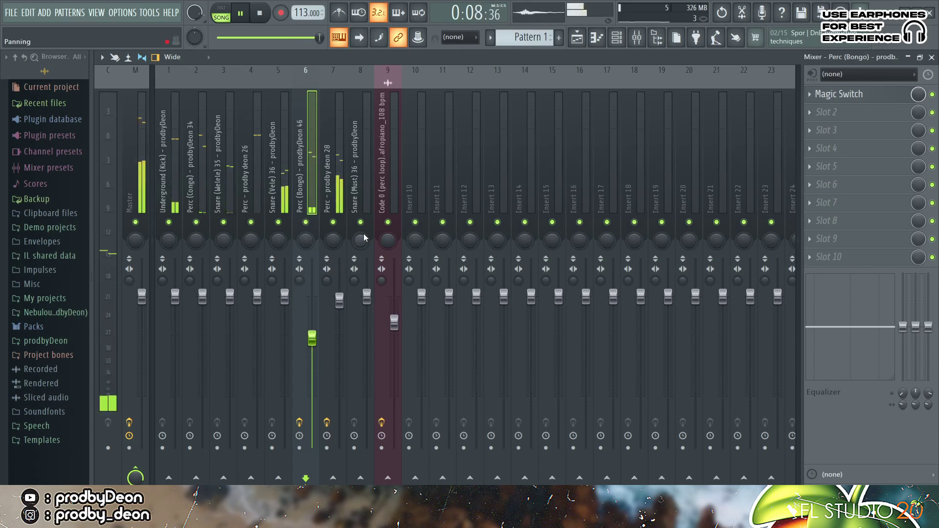
Place the Machina Perc Loop audio clip on Track 3 of the playlist, starting at bar 1.
{"action": "left_click", "coordinate": [577, 39]}
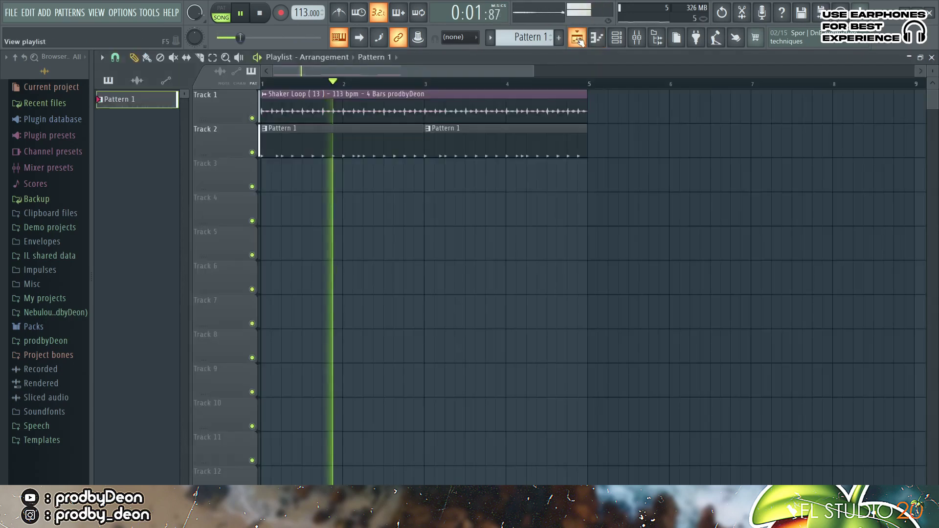
{"action": "key", "text": "space"}
{"action": "left_click", "coordinate": [133, 81]}
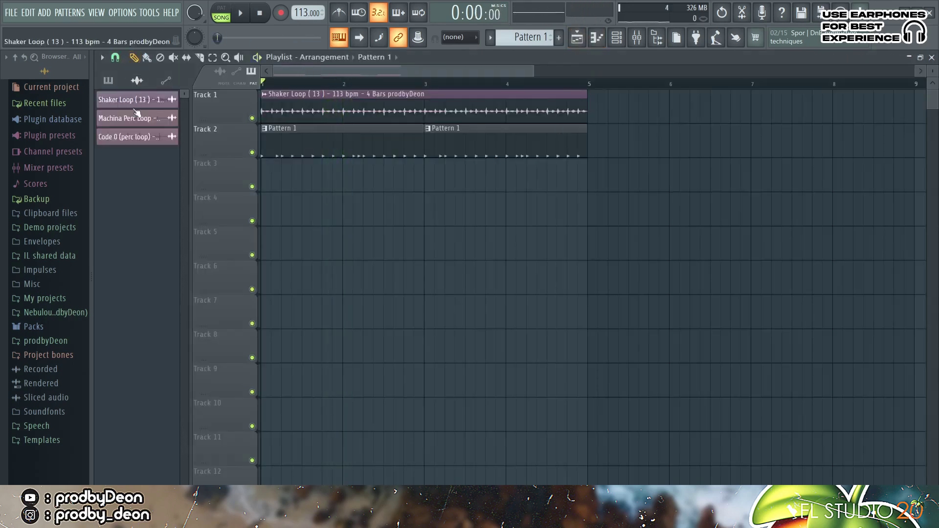
{"action": "left_click_drag", "start_coordinate": [148, 119], "coordinate": [275, 184]}
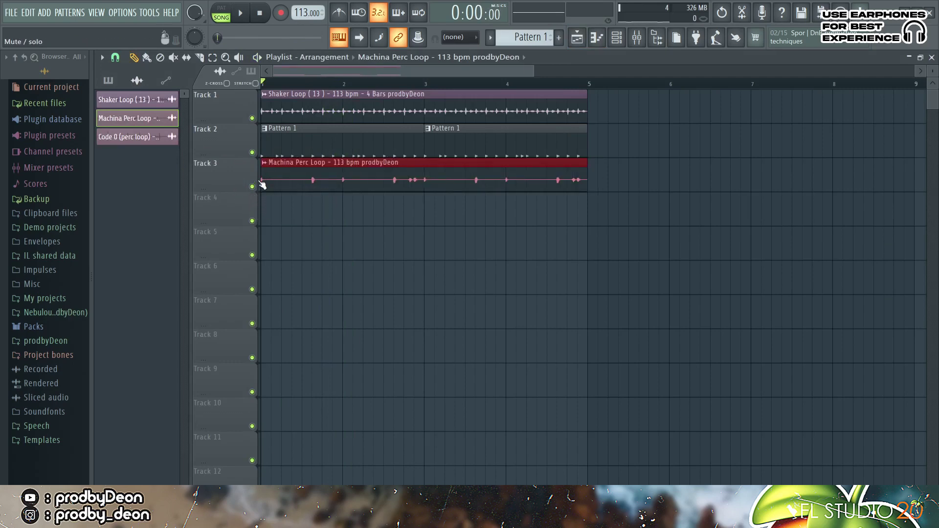
Play the song and mute Tracks 2 and 1 to hear the Machina Perc Loop alone.
{"action": "key", "text": "space"}
{"action": "left_click", "coordinate": [252, 152]}
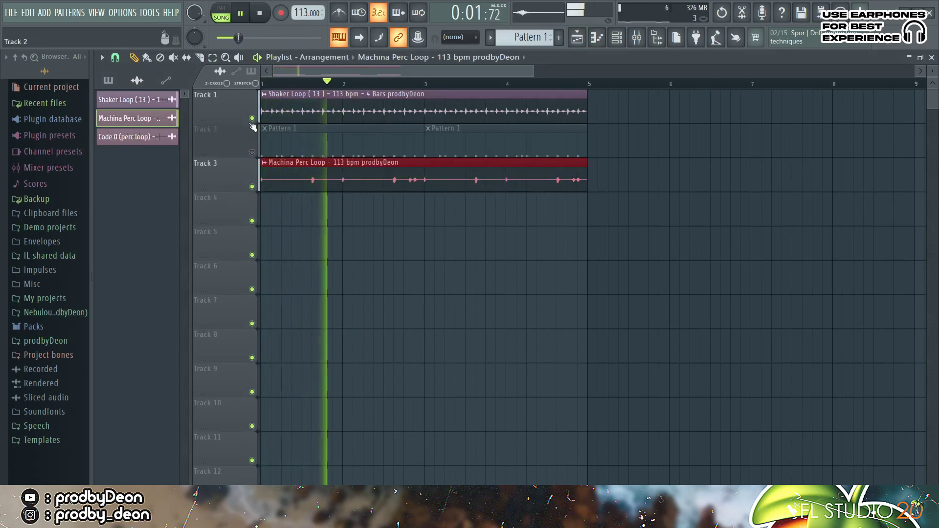
{"action": "left_click", "coordinate": [252, 118]}
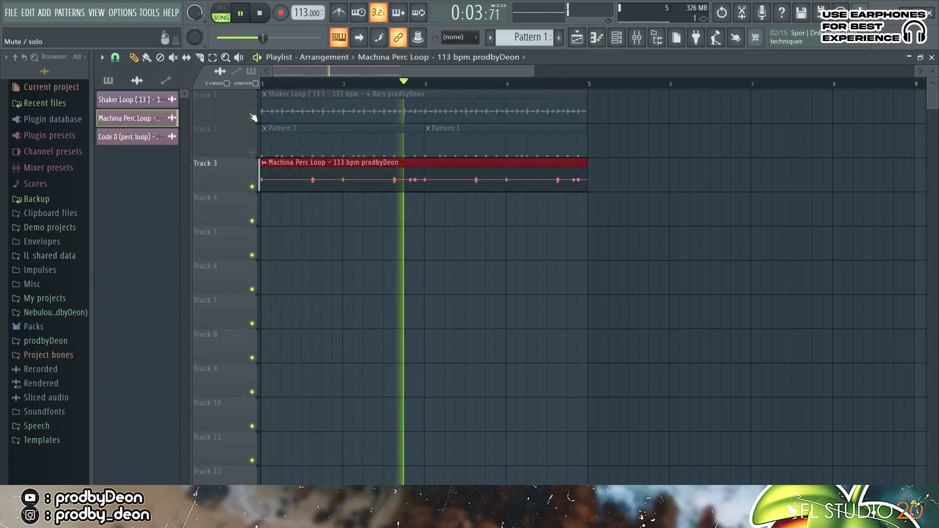
Place the Code 0 (perc loop) audio clip on Track 4 at bar 1 and play it together with the Machina Perc Loop.
{"action": "key", "text": "space"}
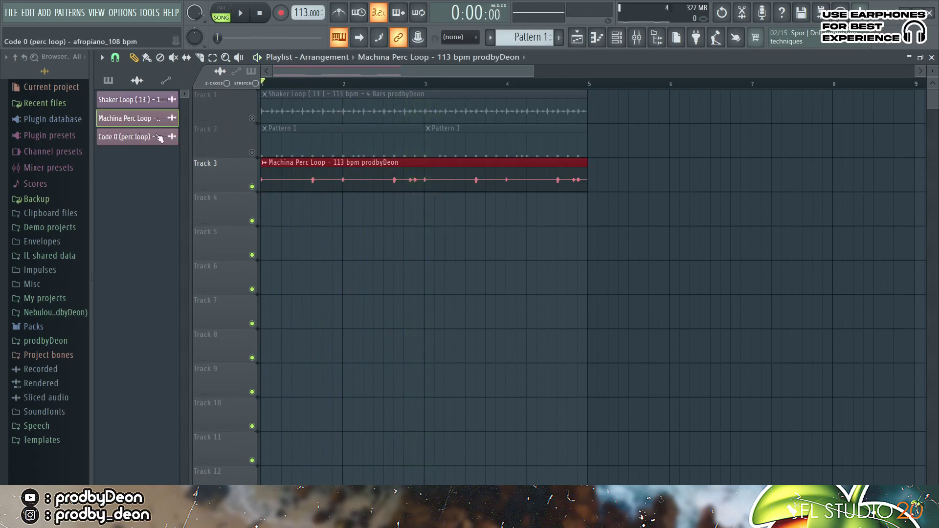
{"action": "left_click_drag", "start_coordinate": [159, 138], "coordinate": [270, 203]}
{"action": "key", "text": "space"}
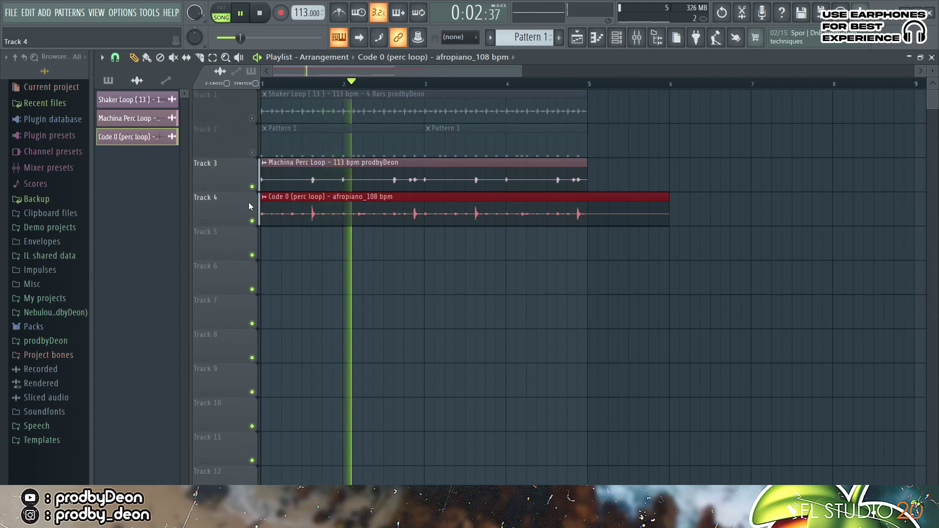
{"action": "key", "text": "space"}
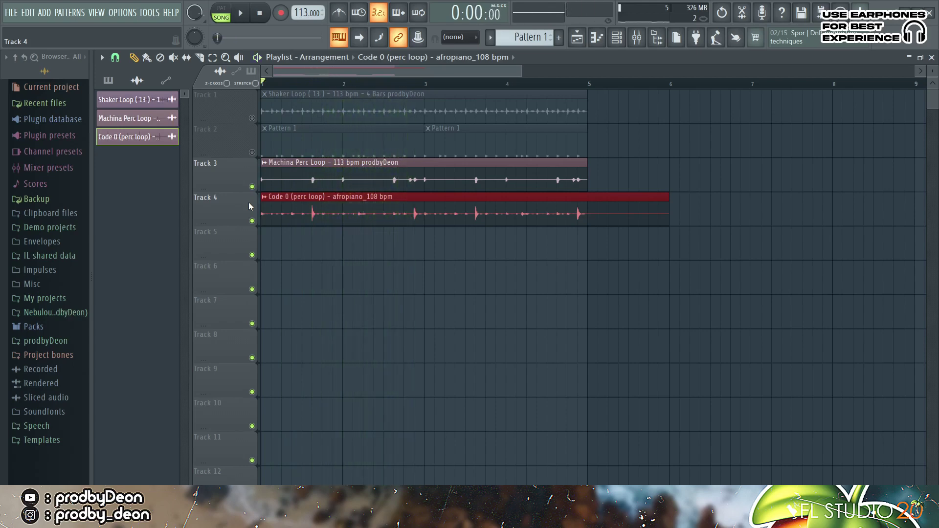
{"action": "right_click", "coordinate": [291, 184]}
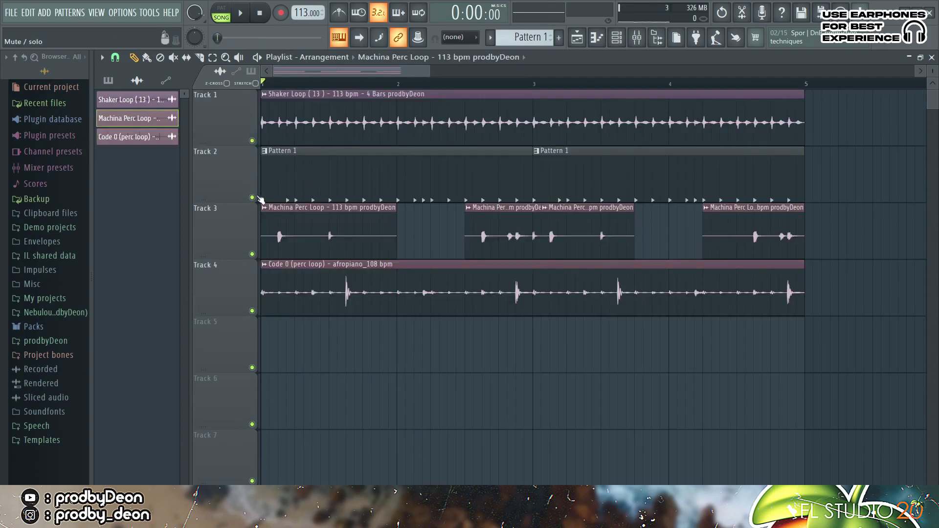
Mute Tracks 2 and 1 and play the chopped Machina Perc Loop together with the Code 0 loop.
{"action": "left_click", "coordinate": [257, 197]}
{"action": "left_click", "coordinate": [256, 141]}
{"action": "key", "text": "space"}
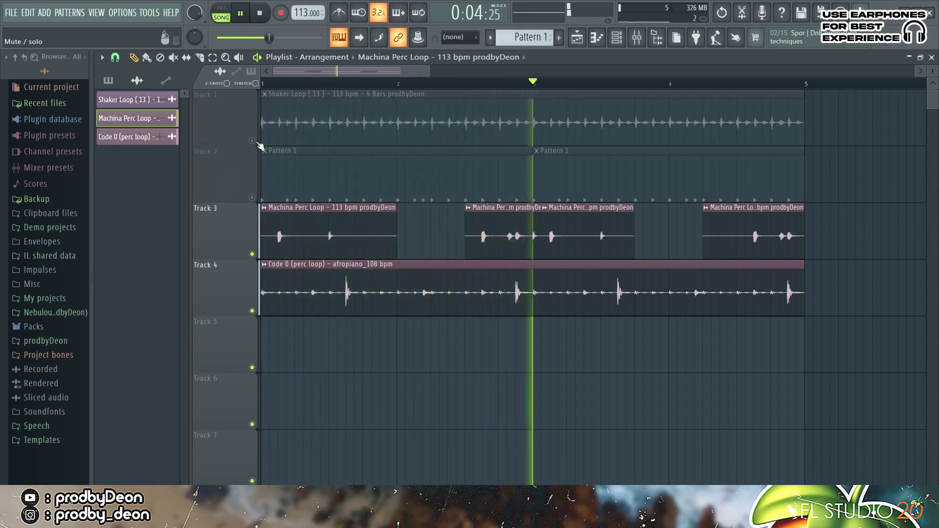
{"action": "key", "text": "space"}
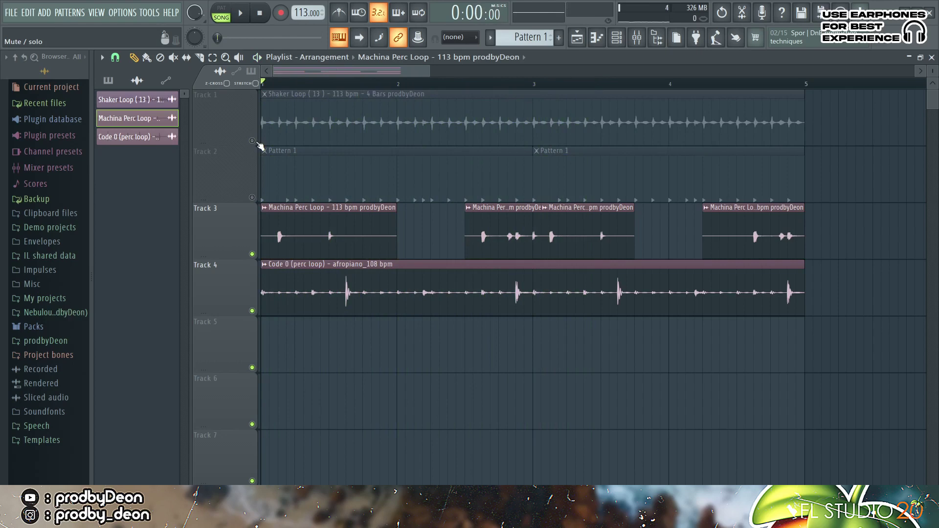
Unmute Tracks 1 and 2 and play all four playlist tracks together.
{"action": "left_click", "coordinate": [253, 141]}
{"action": "left_click", "coordinate": [252, 196]}
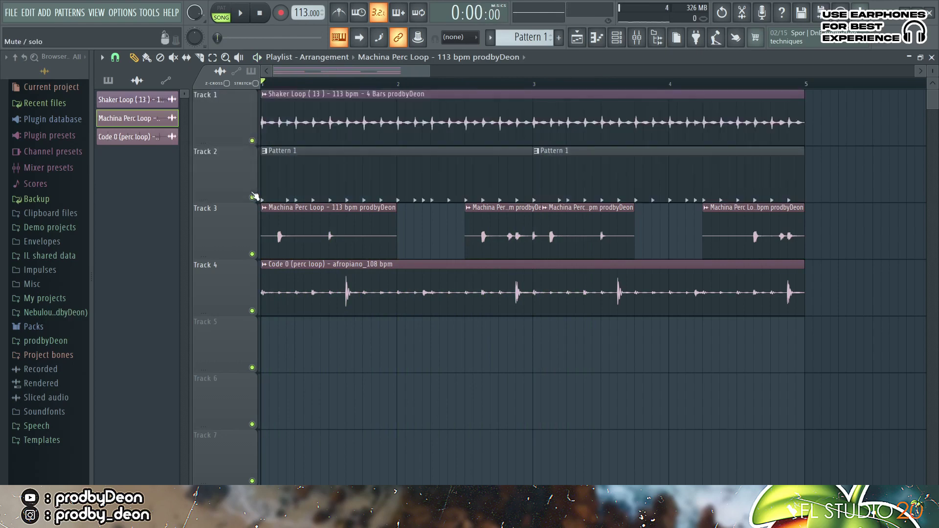
{"action": "key", "text": "space"}
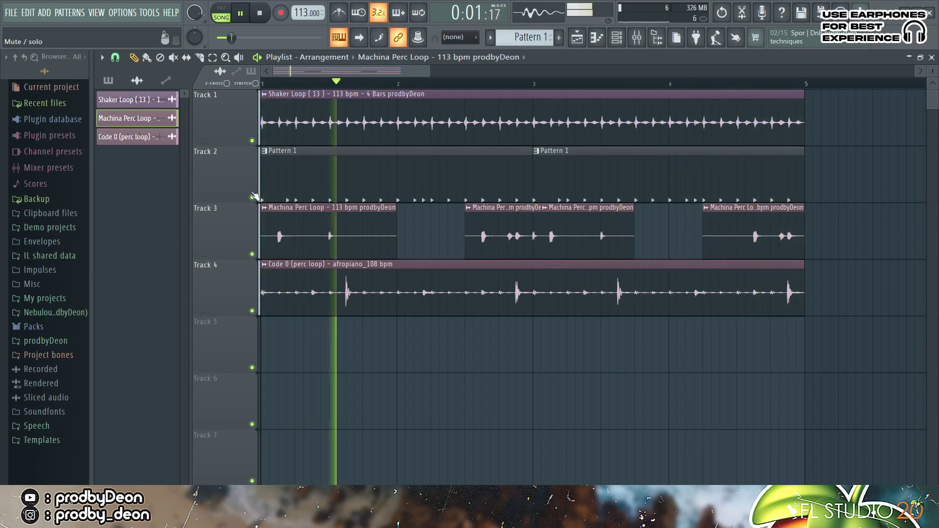
{"action": "key", "text": "space"}
Solo Tracks 4 and 3, and review the Parametric EQ 2, Chorus, Reeverb 2 and Stereo Shaper effects on the Code 0 loop's mixer track.
{"action": "right_click", "coordinate": [251, 311]}
{"action": "left_click", "coordinate": [252, 254]}
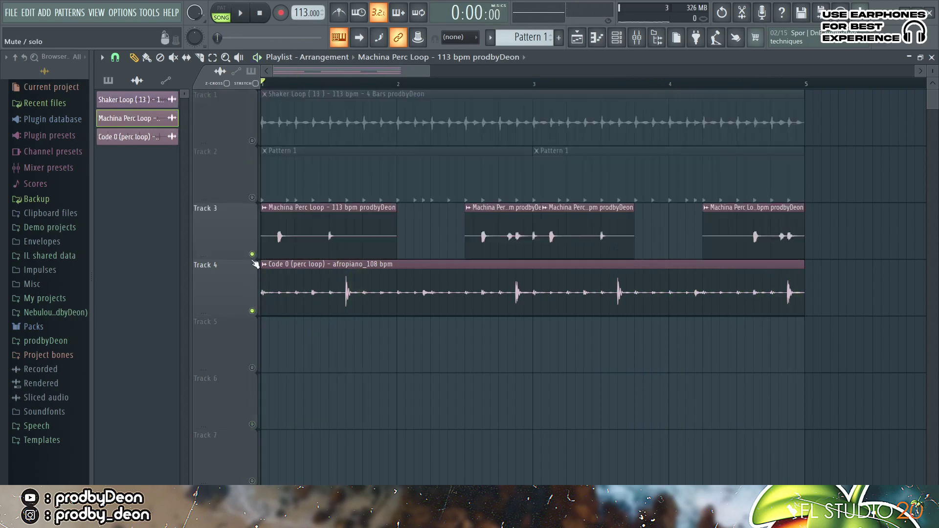
{"action": "left_click", "coordinate": [637, 37]}
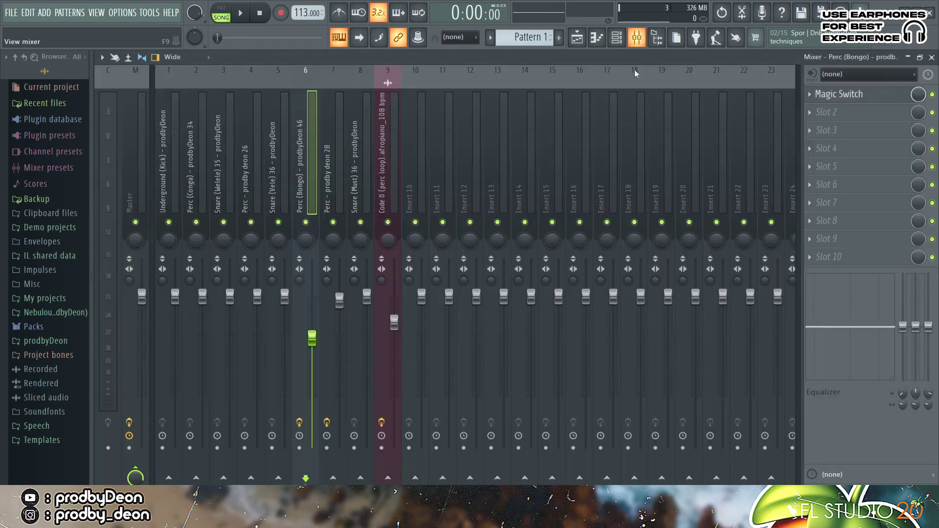
{"action": "left_click", "coordinate": [378, 144]}
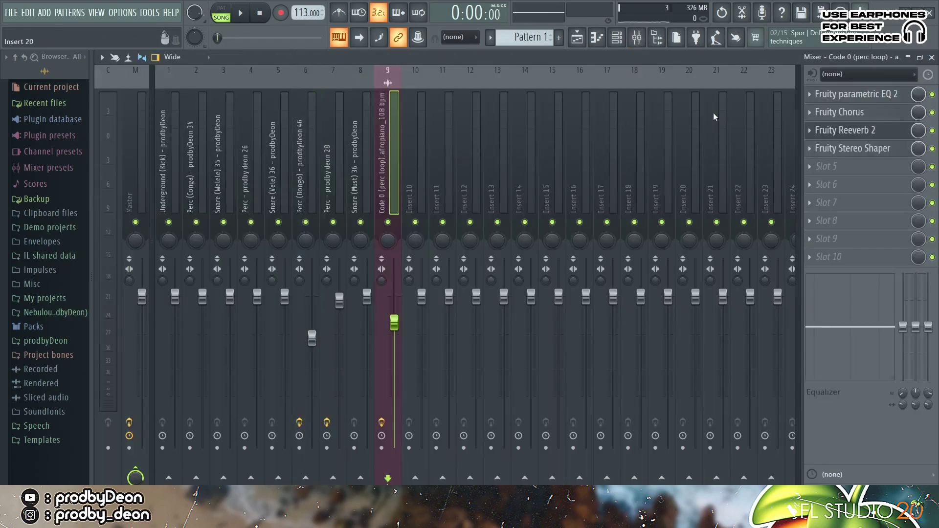
{"action": "left_click", "coordinate": [861, 95]}
{"action": "left_click", "coordinate": [862, 98]}
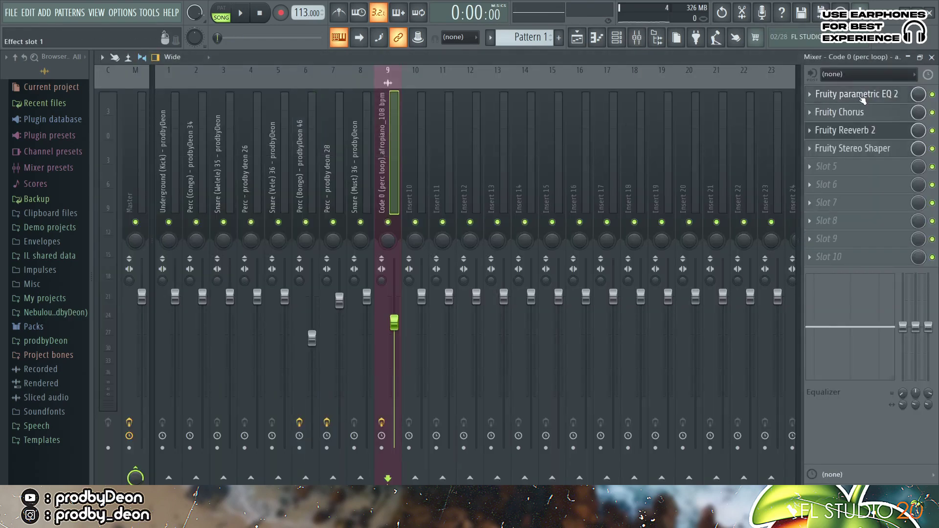
{"action": "left_click", "coordinate": [861, 112]}
{"action": "left_click", "coordinate": [861, 114]}
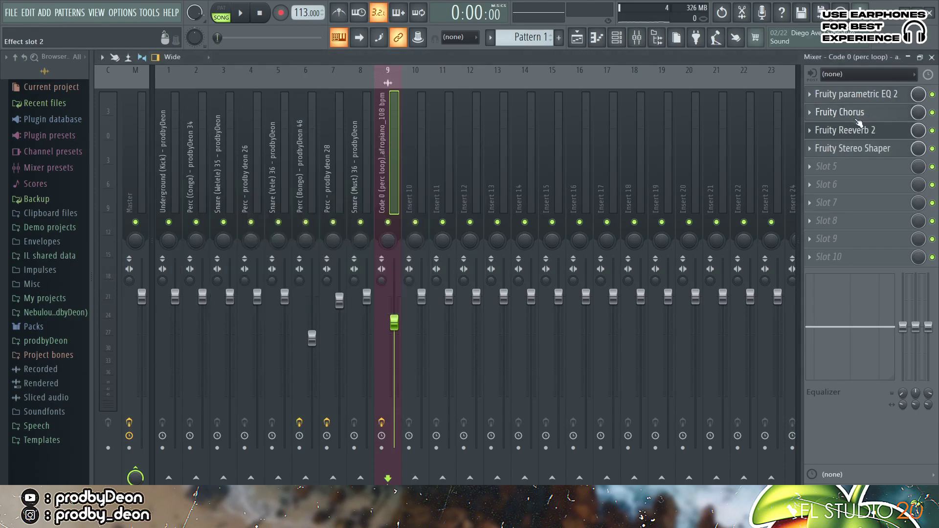
{"action": "left_click", "coordinate": [855, 130]}
{"action": "left_click", "coordinate": [857, 134]}
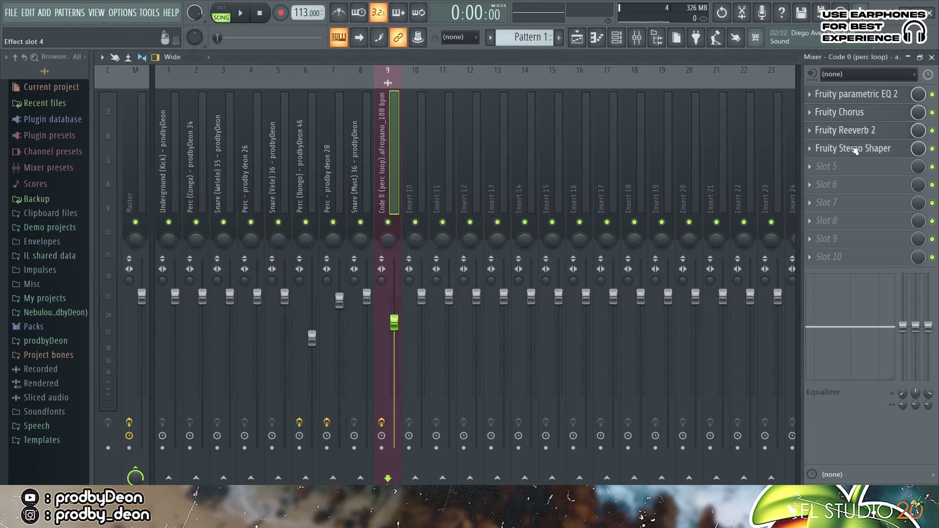
{"action": "left_click", "coordinate": [854, 150]}
{"action": "left_click", "coordinate": [854, 148]}
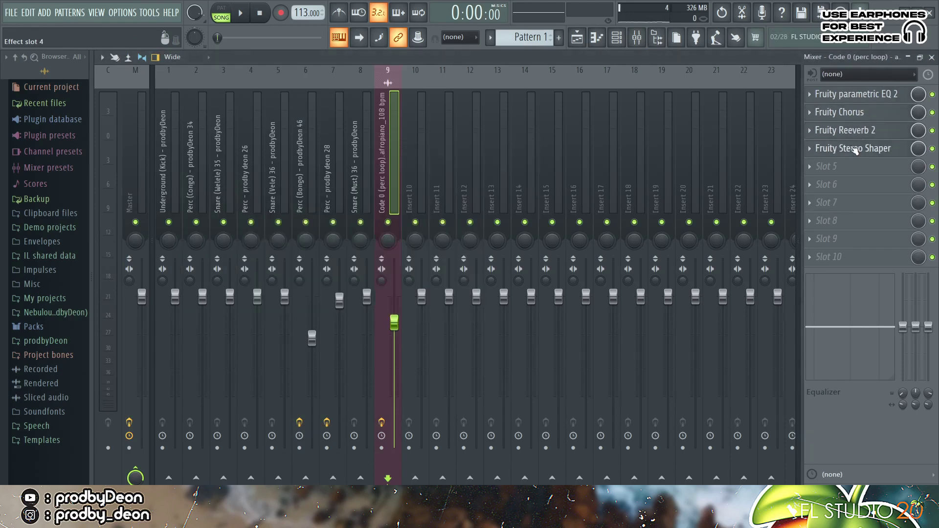
Play the song from the playlist, bringing back Track 2 and Track 1 one after the other during playback.
{"action": "left_click", "coordinate": [575, 37]}
{"action": "key", "text": "space"}
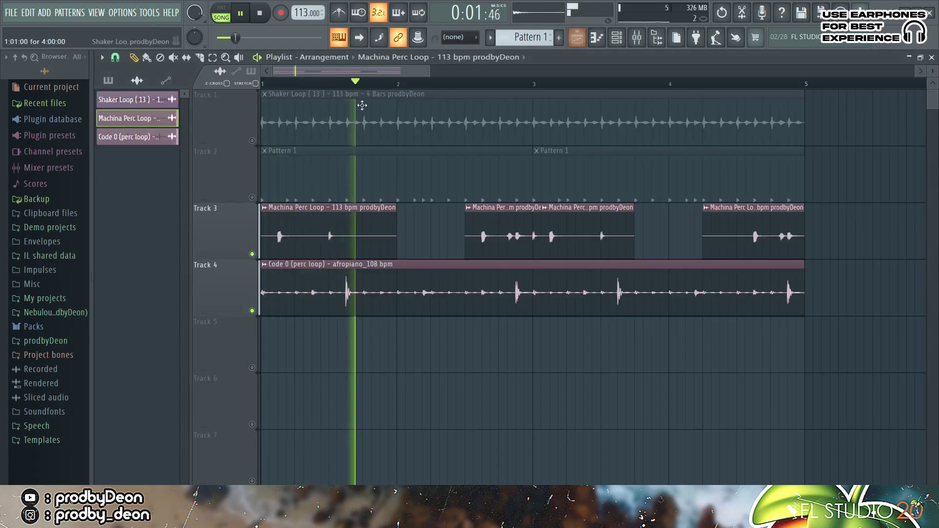
{"action": "left_click", "coordinate": [251, 197]}
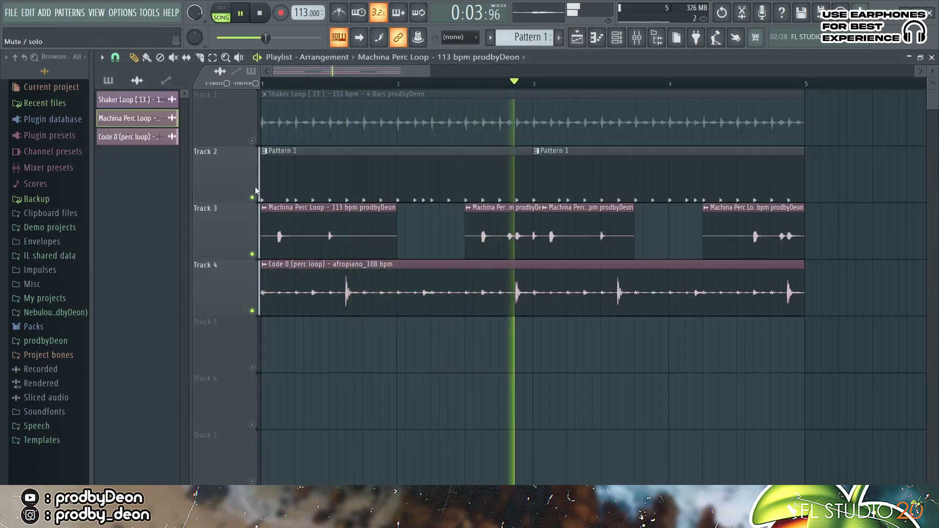
{"action": "left_click", "coordinate": [251, 140]}
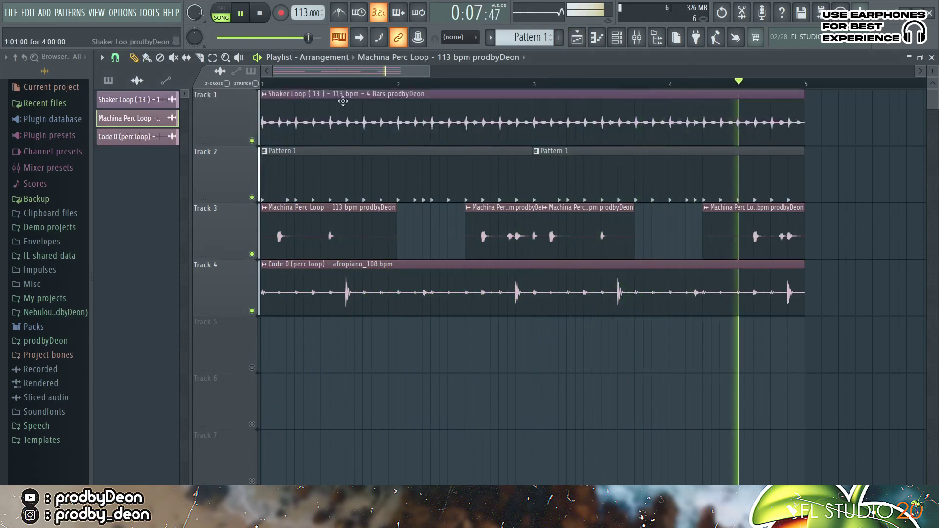
{"action": "left_click_drag", "start_coordinate": [428, 69], "coordinate": [543, 68]}
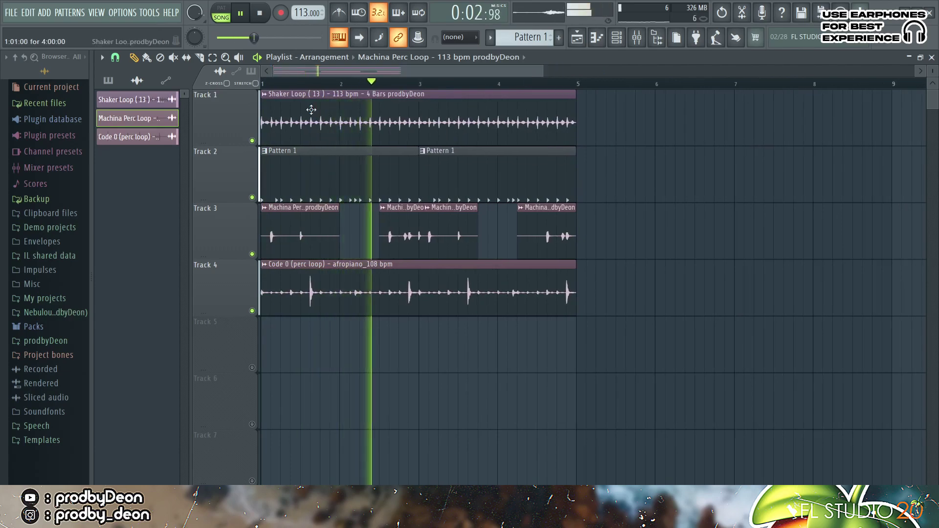
{"action": "key", "text": "space"}
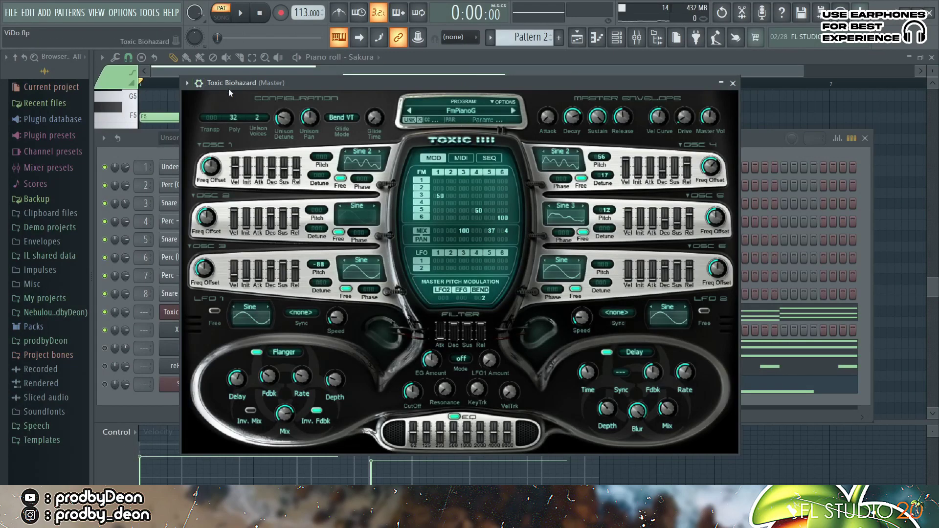
Examine the Toxic Biohazard chord notes in the piano roll and play Pattern 2.
{"action": "left_click", "coordinate": [597, 39]}
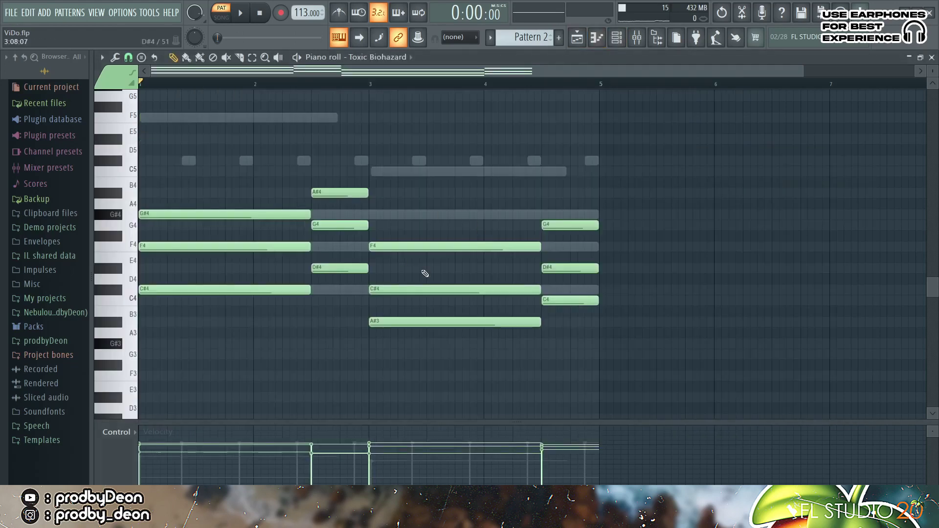
{"action": "key", "text": "space"}
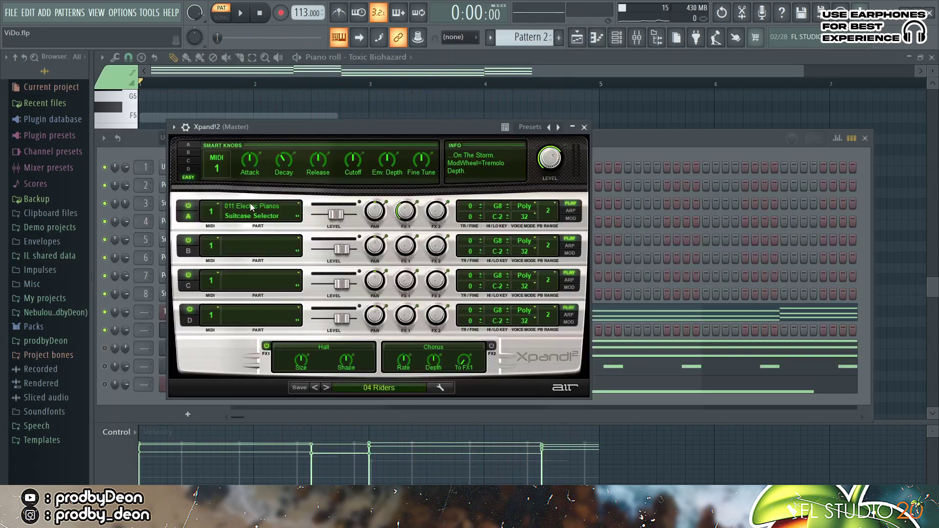
{"action": "key", "text": "3"}
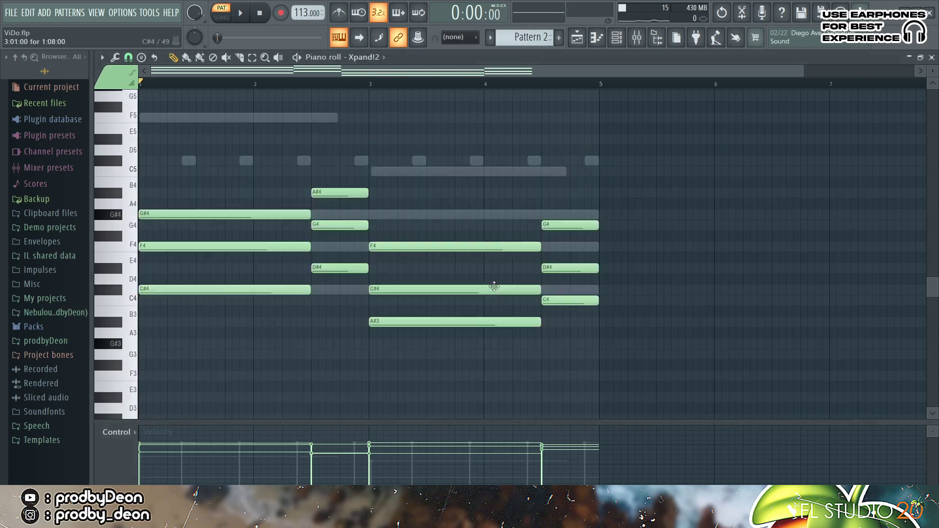
Raise Xpand!2's C#4 and D#4 notes in bars 3–4 and its F4 and G4 notes in bars 1–2 by one octave.
{"action": "left_click_drag", "start_coordinate": [497, 291], "coordinate": [547, 273]}
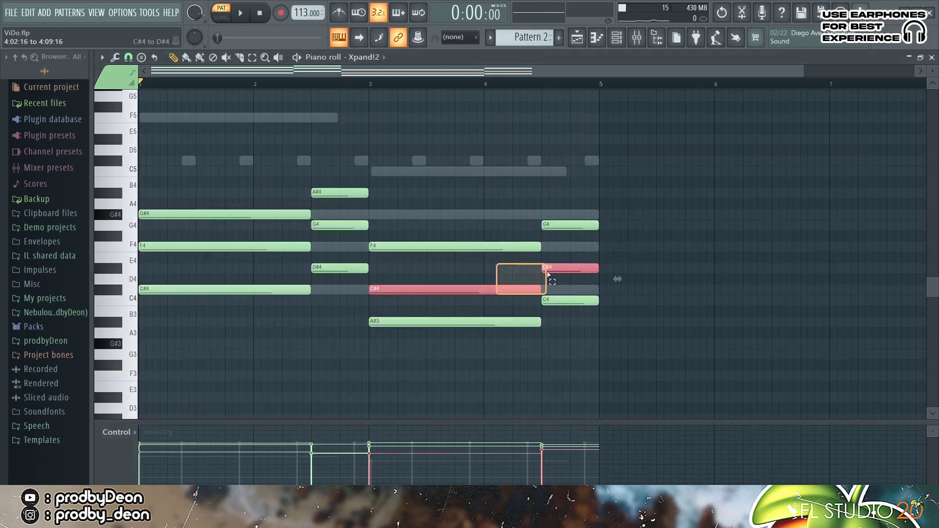
{"action": "key", "text": "ctrl+Up"}
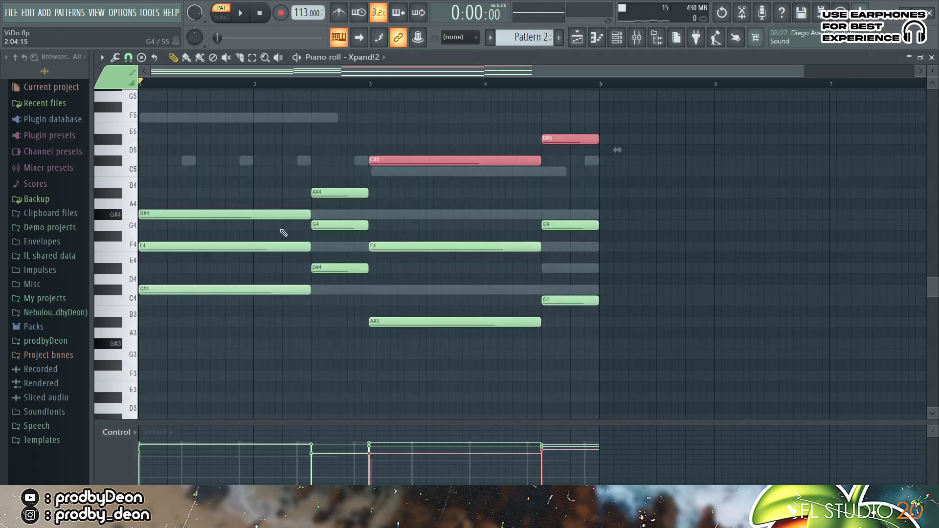
{"action": "left_click_drag", "start_coordinate": [313, 250], "coordinate": [307, 227]}
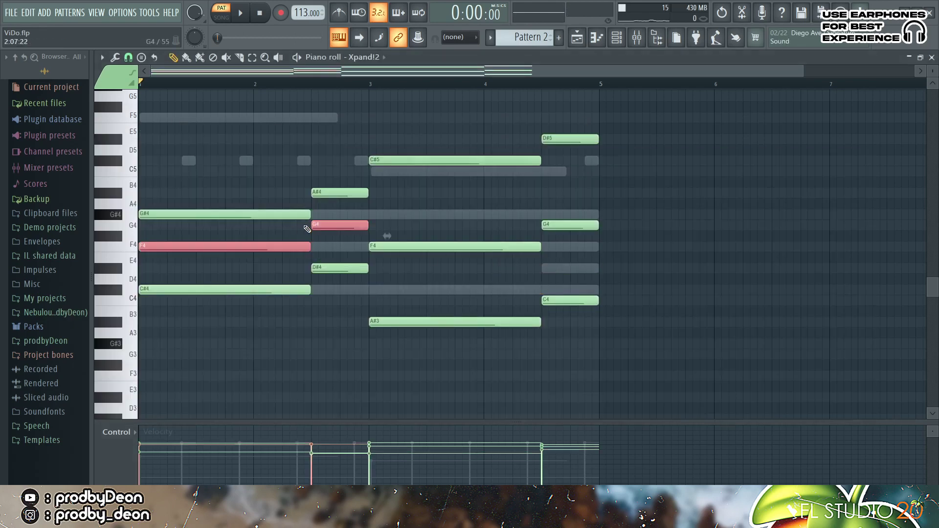
{"action": "key", "text": "ctrl+Up"}
{"action": "left_click_drag", "start_coordinate": [628, 198], "coordinate": [616, 210]}
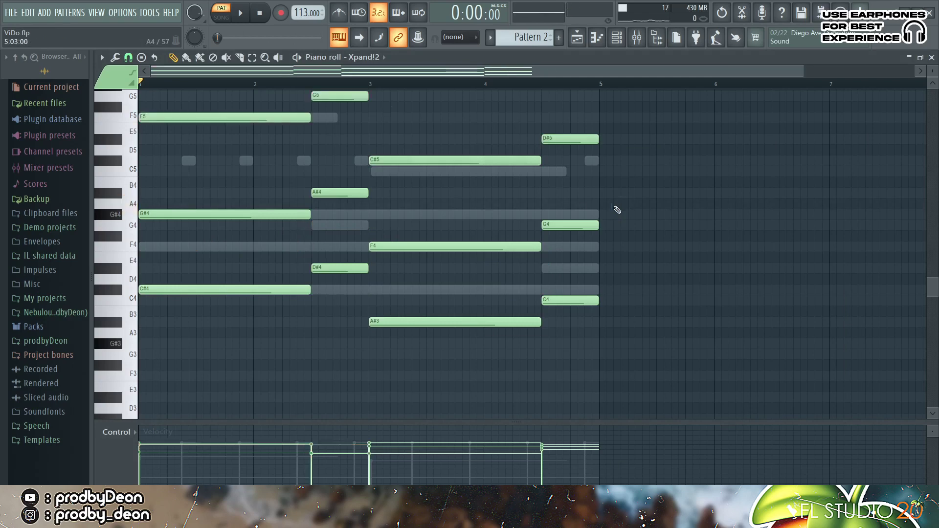
Flip the Xpand!2 chord notes horizontally with the score flipper and play the pattern.
{"action": "key", "text": "alt+y"}
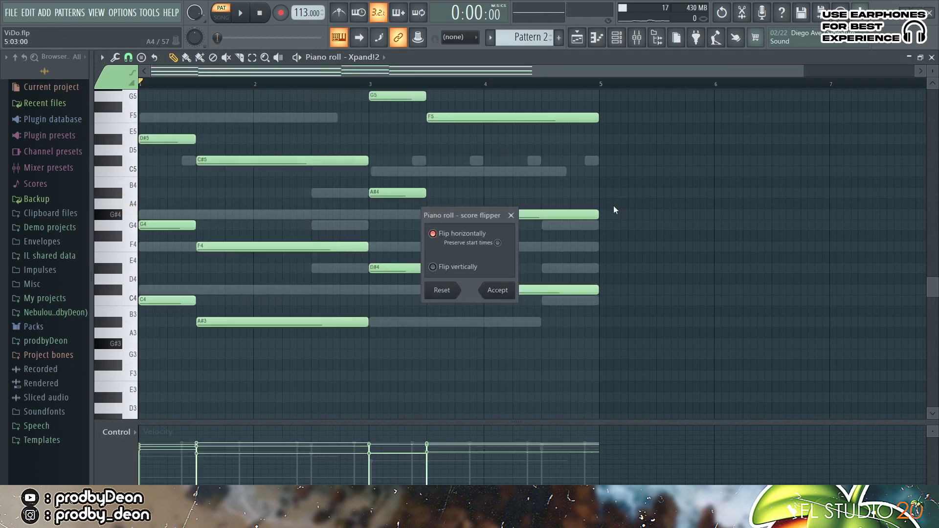
{"action": "left_click", "coordinate": [492, 292]}
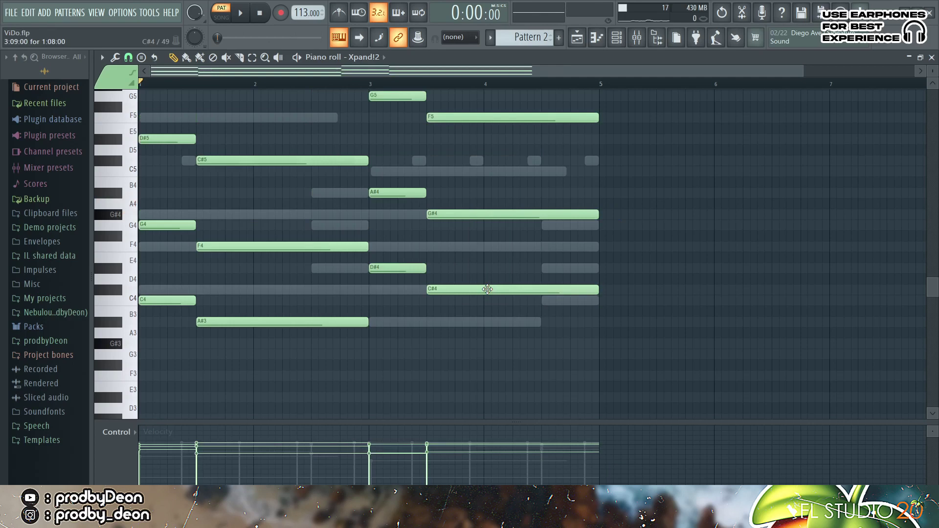
{"action": "left_click_drag", "start_coordinate": [934, 289], "coordinate": [936, 275]}
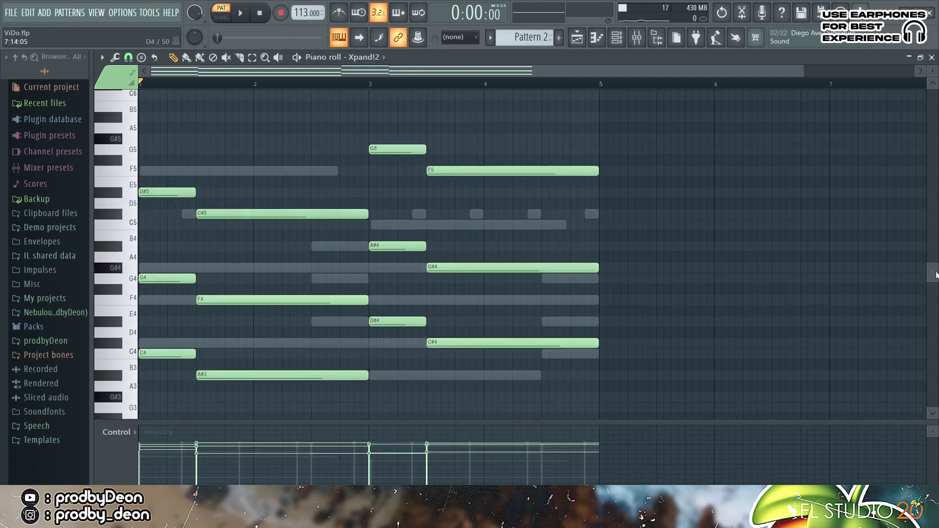
{"action": "key", "text": "space"}
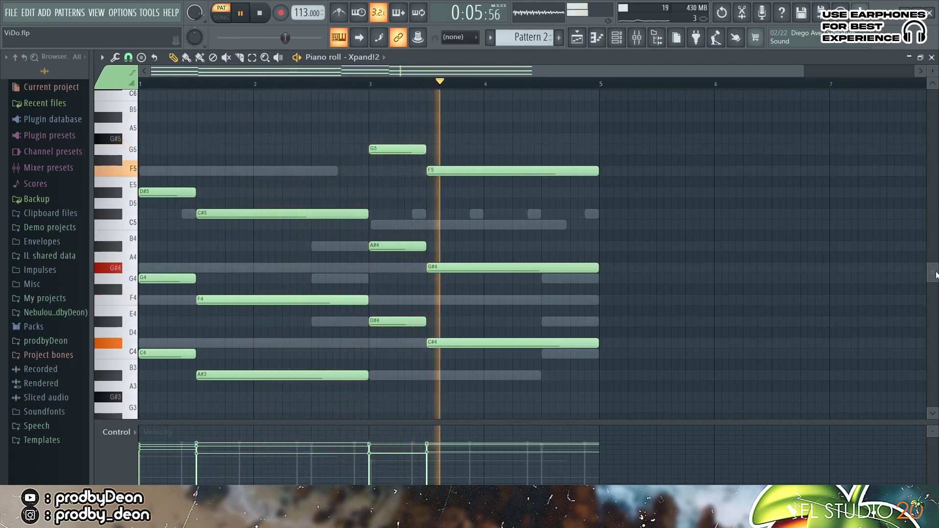
{"action": "key", "text": "space"}
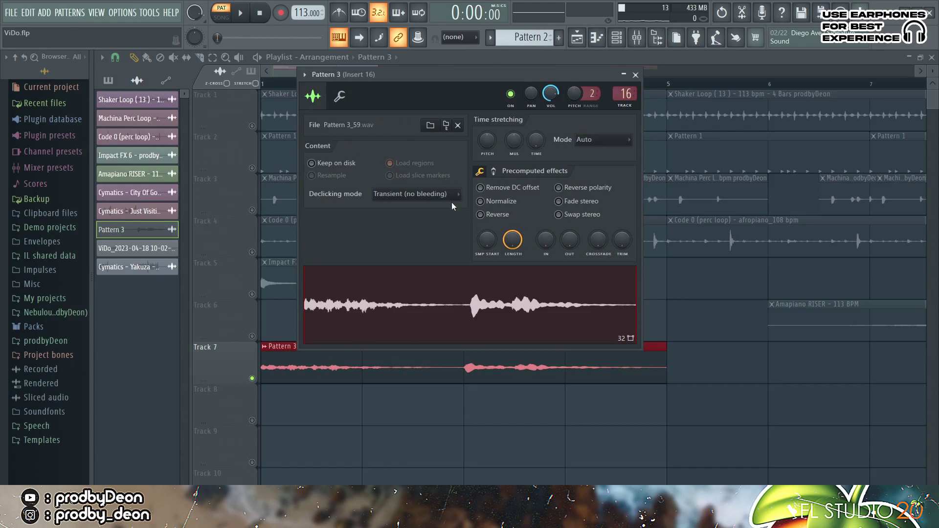
Reverse the Pattern 3 audio sample on Track 7 and play it in song mode.
{"action": "left_click", "coordinate": [503, 216]}
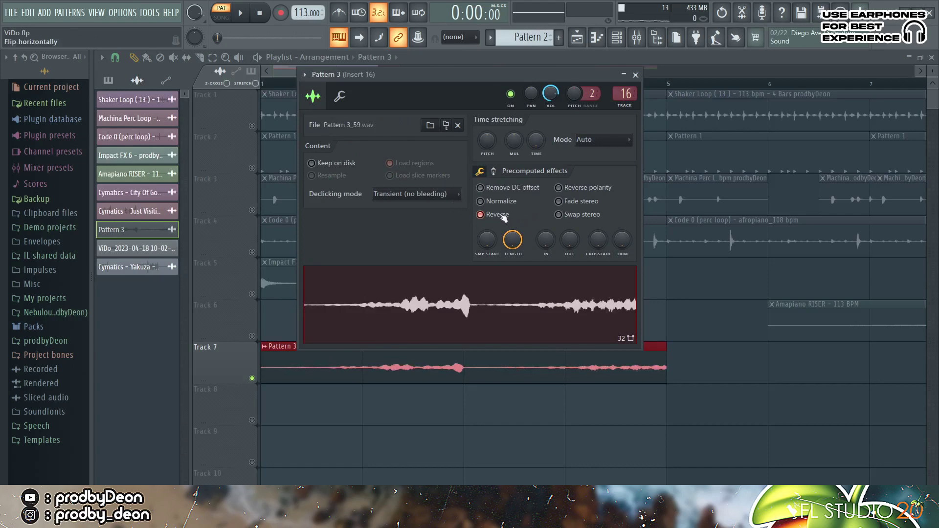
{"action": "left_click", "coordinate": [221, 17]}
{"action": "left_click", "coordinate": [243, 15]}
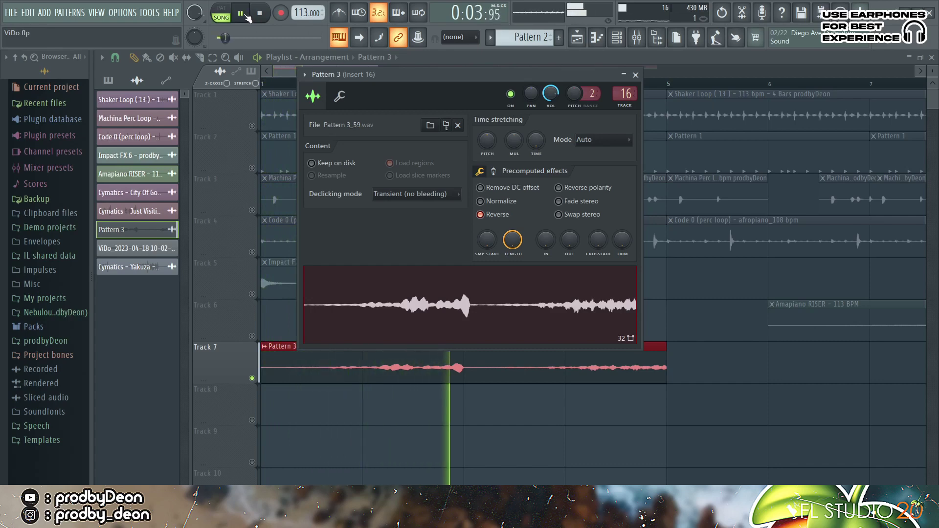
{"action": "left_click", "coordinate": [260, 14]}
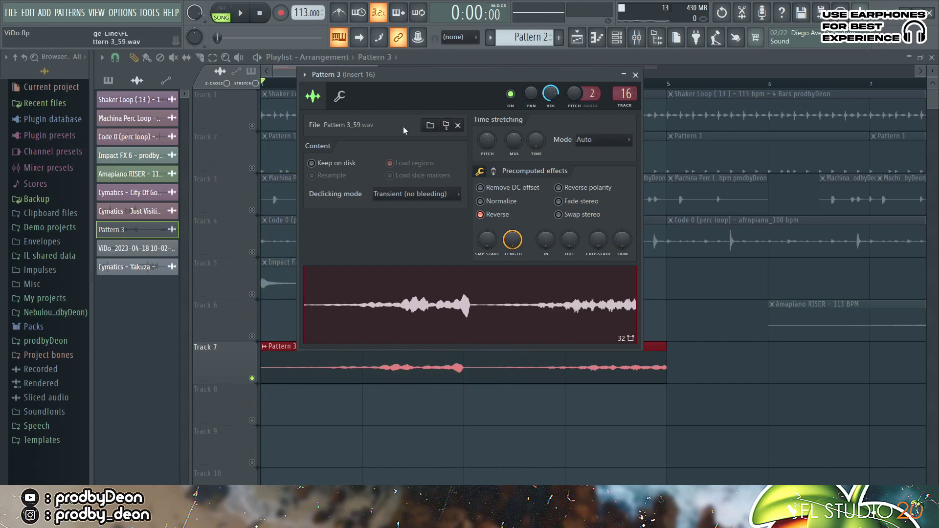
Examine the Fruity Reeverb 2, Magic Switch, ShaperBox2 and Fruity parametric EQ 2 effects loaded on mixer Insert 16.
{"action": "key", "text": "F9"}
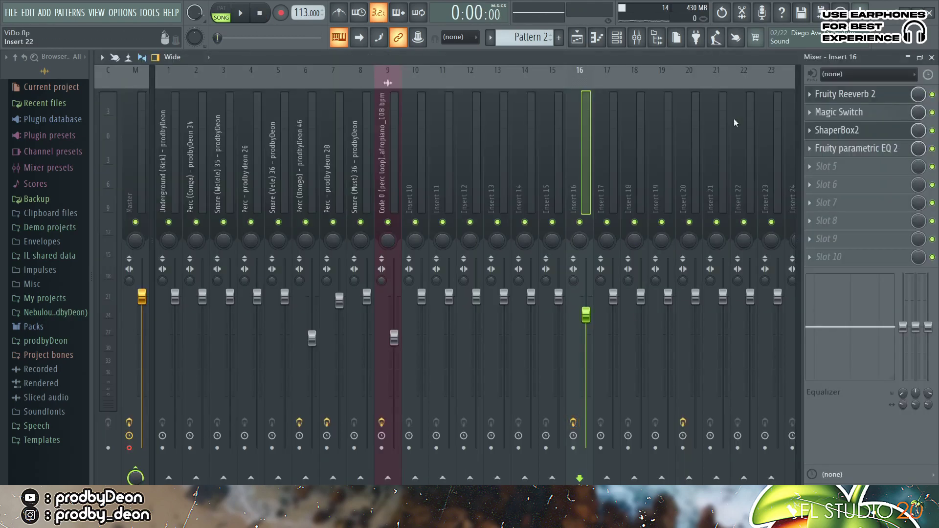
{"action": "left_click", "coordinate": [838, 95]}
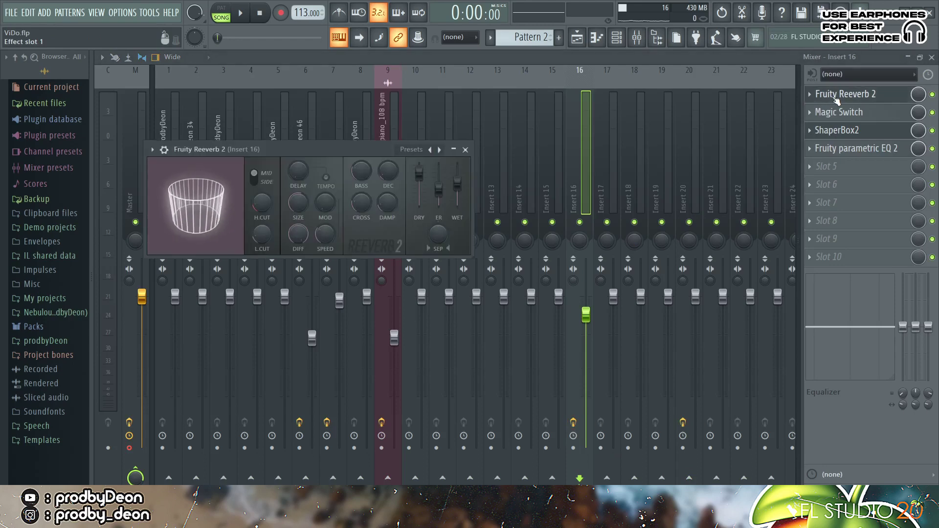
{"action": "left_click", "coordinate": [837, 98]}
{"action": "left_click", "coordinate": [838, 113]}
{"action": "left_click", "coordinate": [838, 114]}
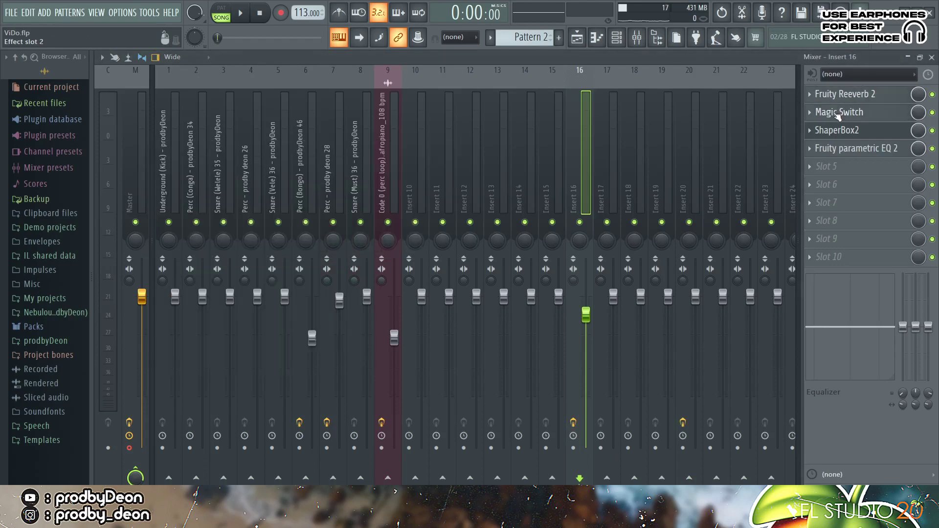
{"action": "left_click", "coordinate": [839, 131]}
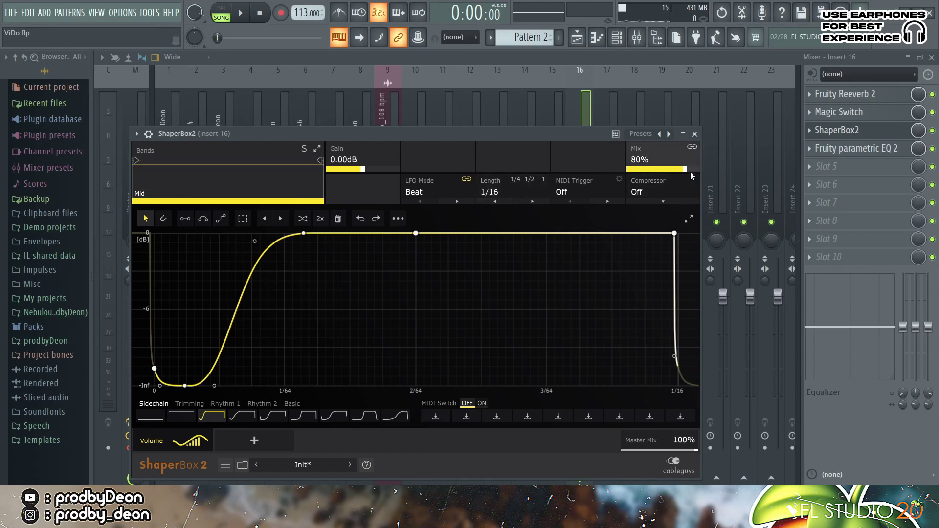
{"action": "left_click", "coordinate": [694, 134]}
{"action": "left_click", "coordinate": [839, 149]}
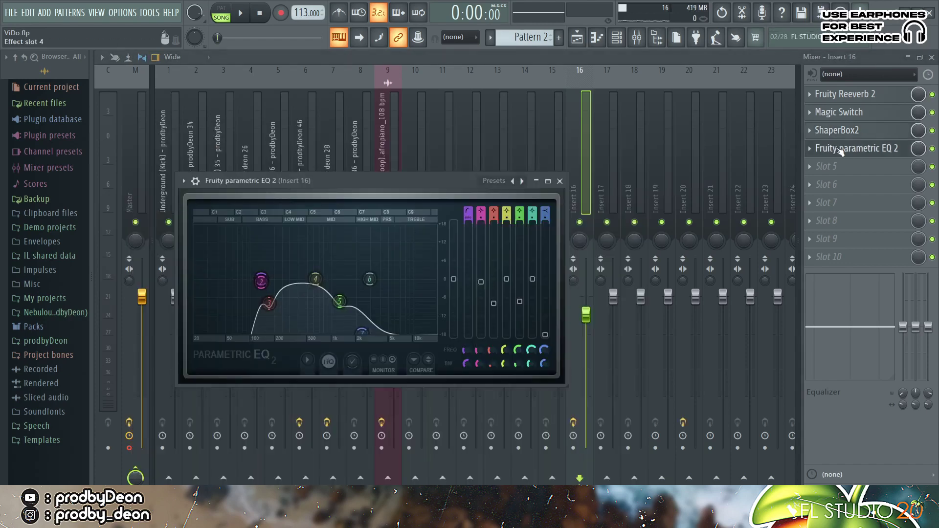
{"action": "left_click", "coordinate": [839, 148]}
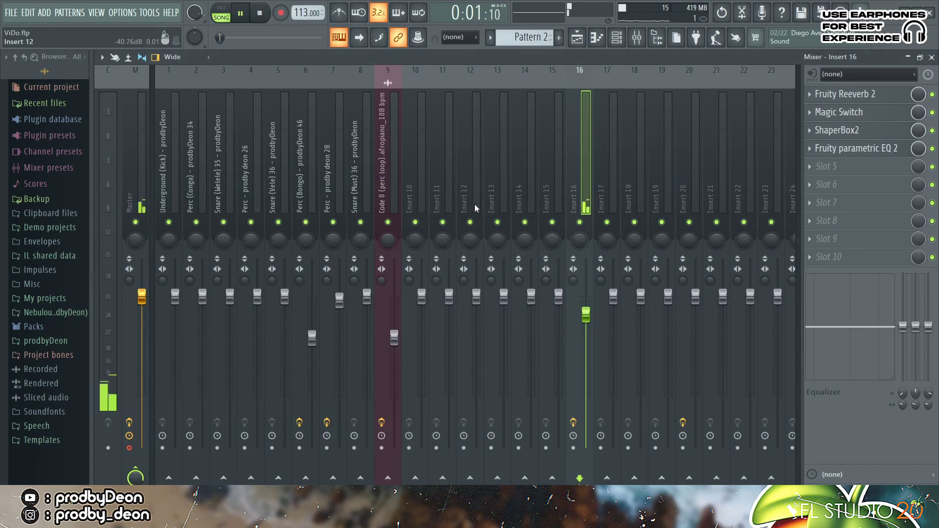
Raise the Insert 16 mixer volume to about 96% (-1.0 dB) during playback, and stop the song.
{"action": "left_click_drag", "start_coordinate": [586, 315], "coordinate": [587, 305]}
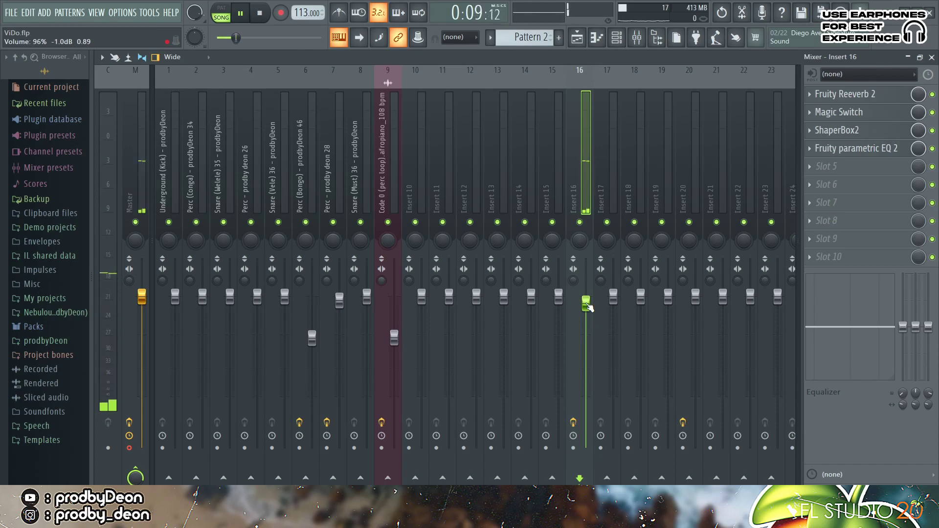
{"action": "key", "text": "space"}
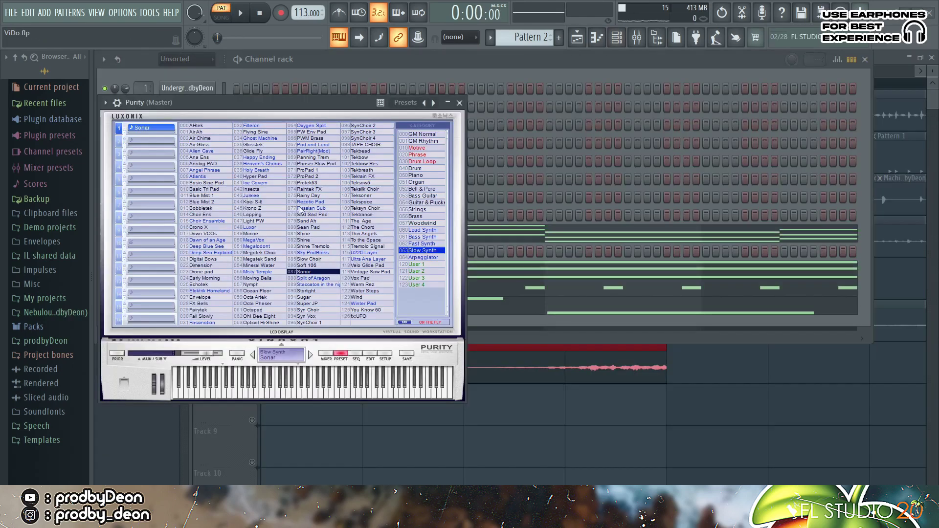
Examine the sustained Purity chord notes in the piano roll and play Pattern 2.
{"action": "left_click", "coordinate": [503, 271]}
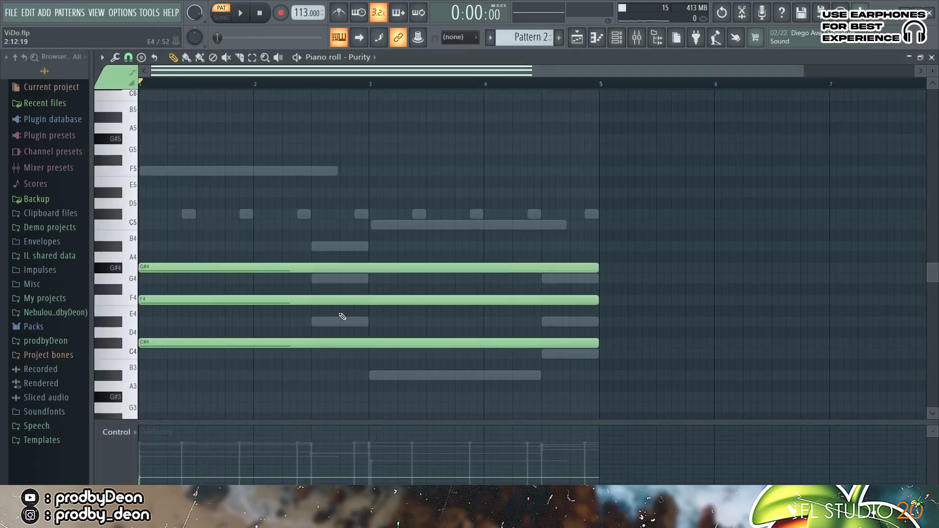
{"action": "key", "text": "space"}
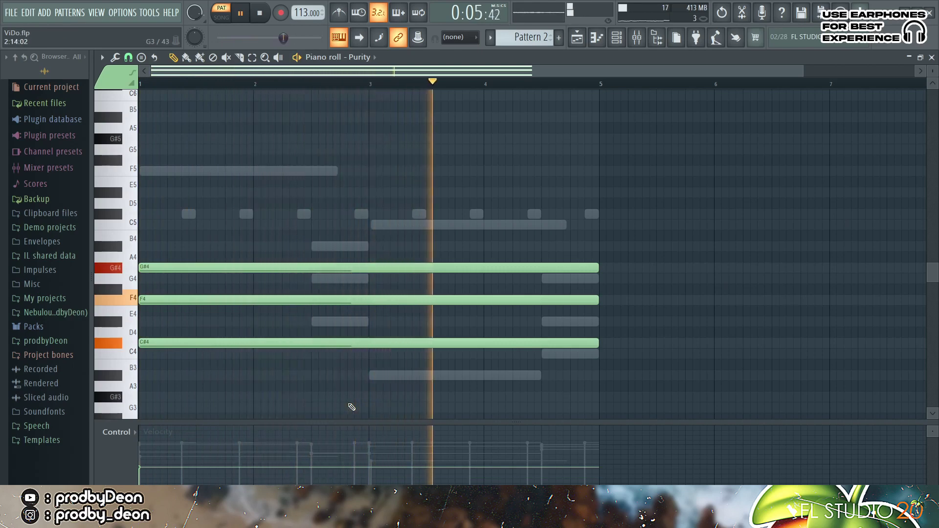
{"action": "key", "text": "space"}
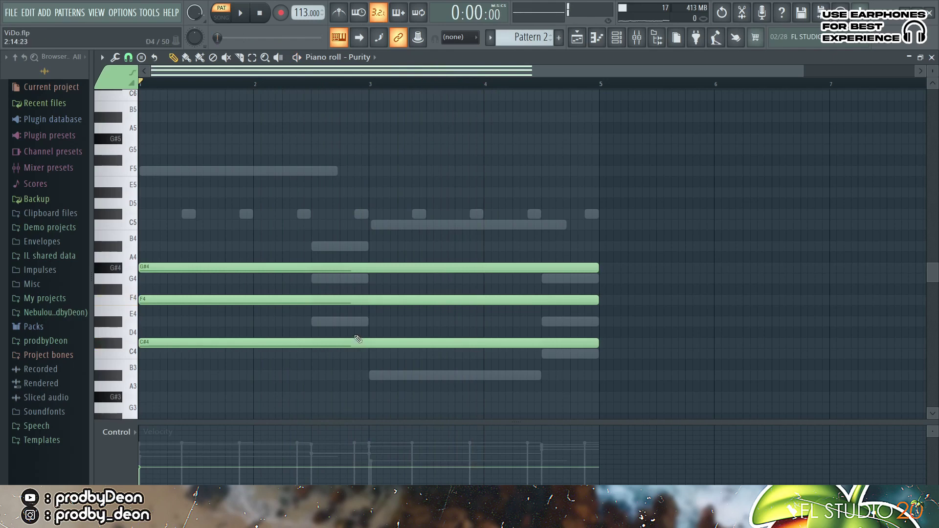
Raise Purity's sustained F4 note by one octave, lower its velocity to 25%, and check it in playback.
{"action": "left_click", "coordinate": [358, 301]}
{"action": "key", "text": "ctrl+Up"}
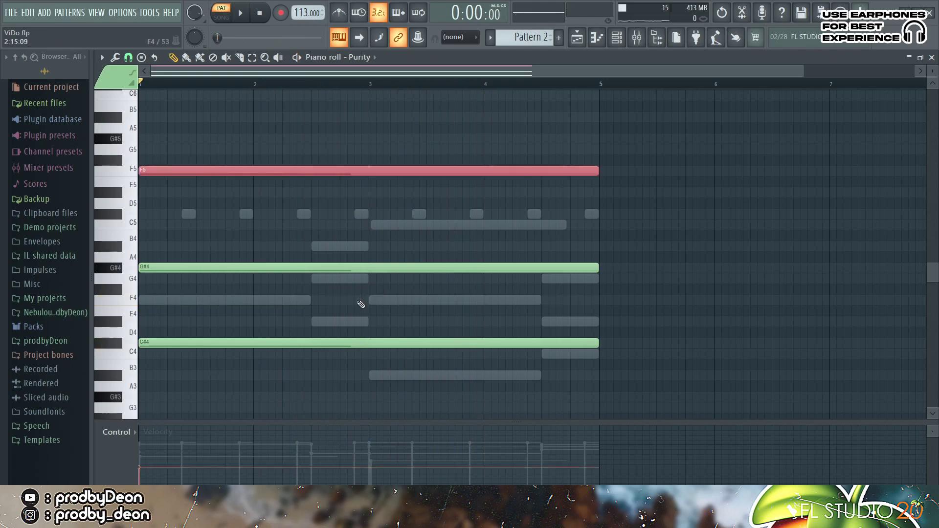
{"action": "key", "text": "space"}
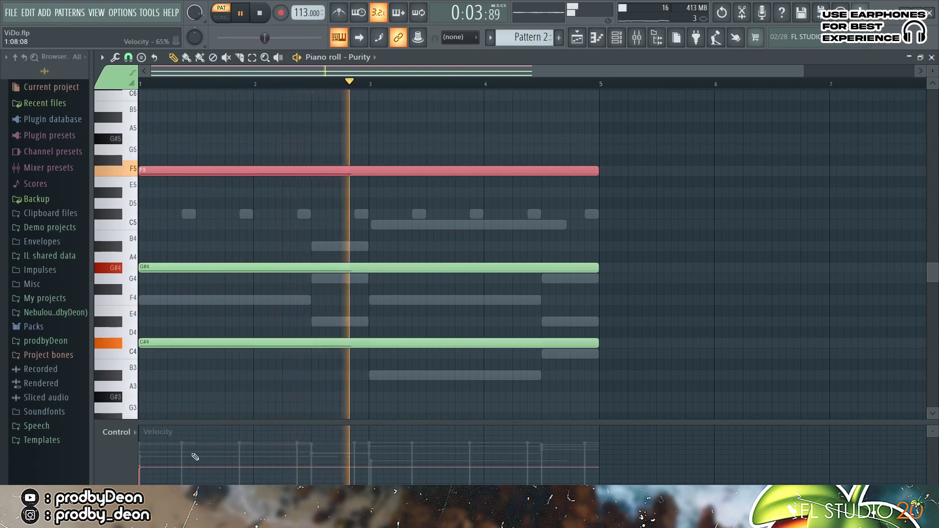
{"action": "key", "text": "space"}
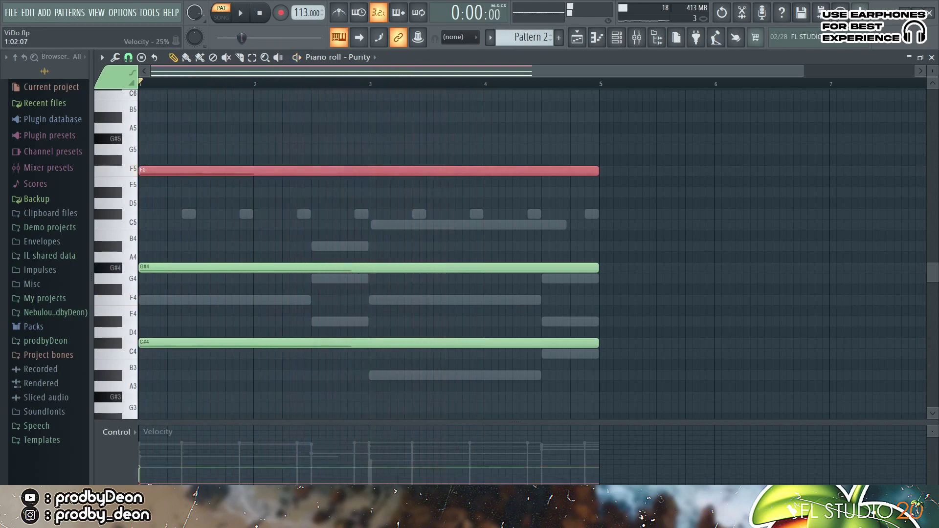
{"action": "key", "text": "space"}
{"action": "key", "text": "space"}
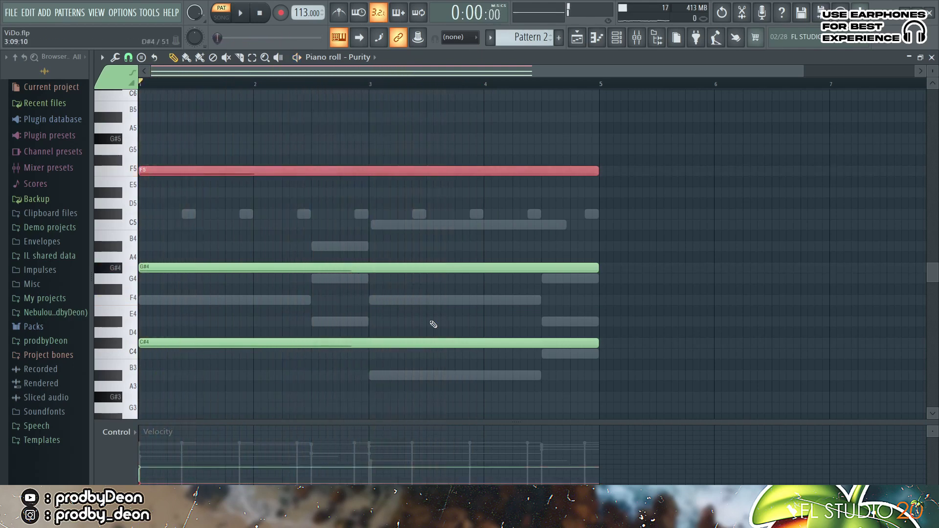
Duplicate the four-bar Toxic Biohazard chord progression into bars 5–8.
{"action": "left_click", "coordinate": [616, 39]}
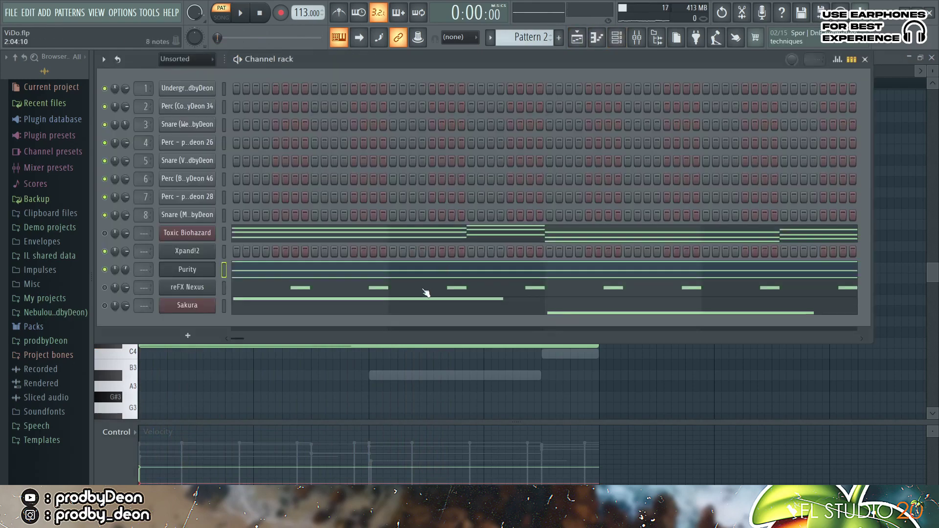
{"action": "left_click", "coordinate": [454, 236]}
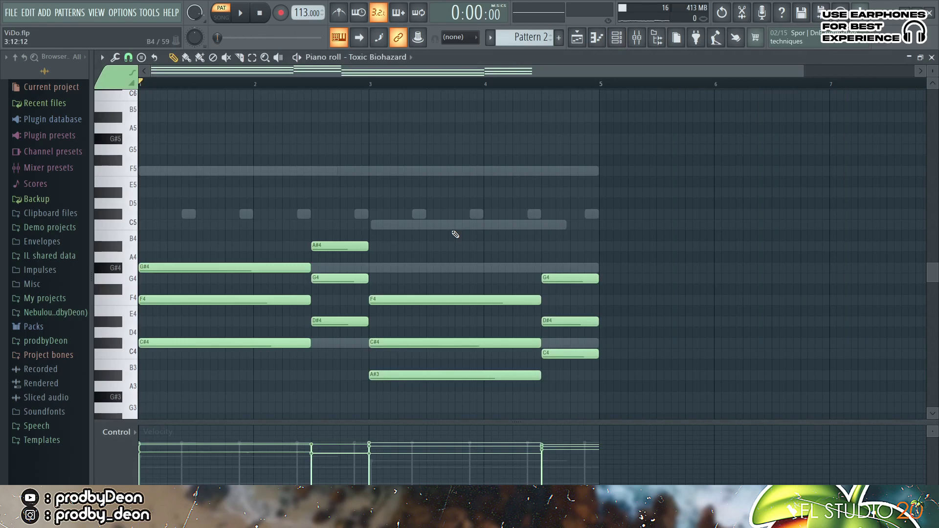
{"action": "key", "text": "ctrl+b"}
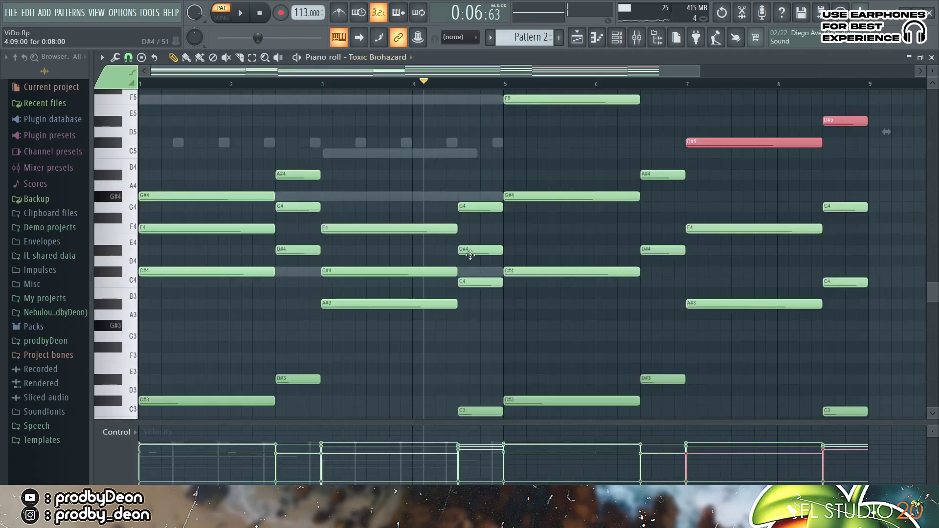
Raise Toxic Biohazard's C#4 and D#4 notes in bars 3–4 and its F4 and G4 notes in bars 1–2 by one octave.
{"action": "left_click_drag", "start_coordinate": [474, 278], "coordinate": [449, 258]}
{"action": "key", "text": "ctrl+Up"}
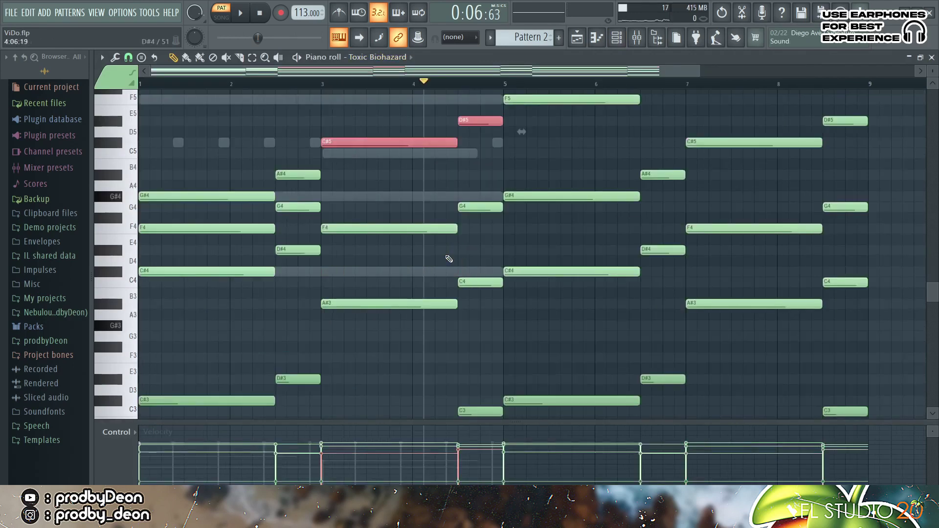
{"action": "left_click_drag", "start_coordinate": [303, 239], "coordinate": [262, 214]}
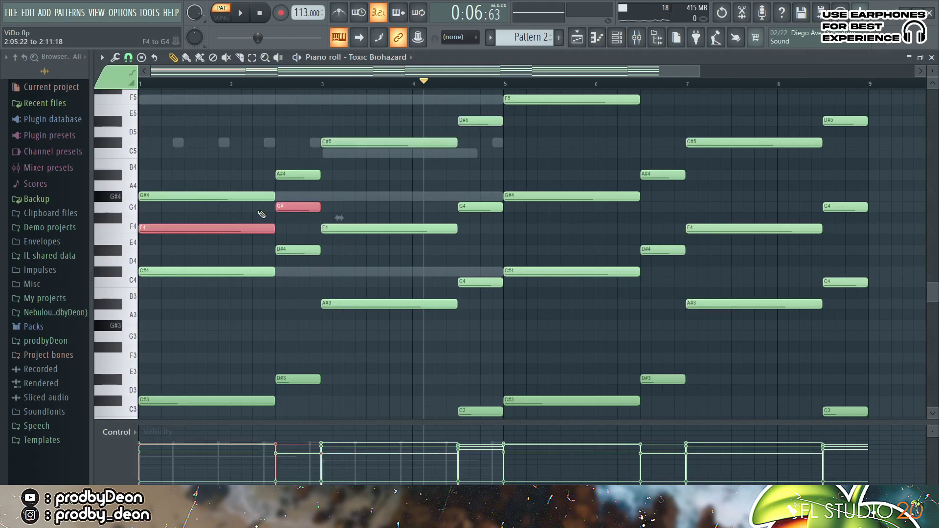
{"action": "key", "text": "ctrl+Up"}
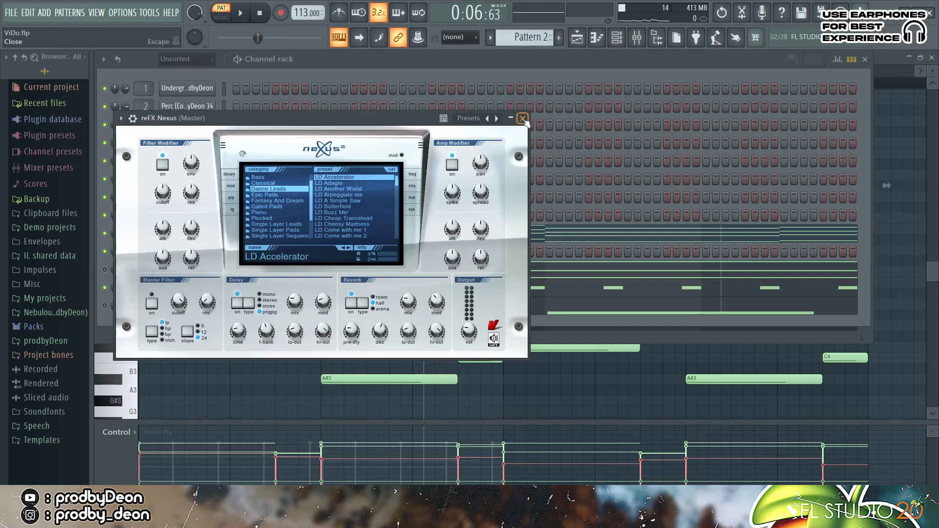
Examine the repeated reFX Nexus C#5 notes in the piano roll and play them from the pattern start.
{"action": "left_click", "coordinate": [523, 119]}
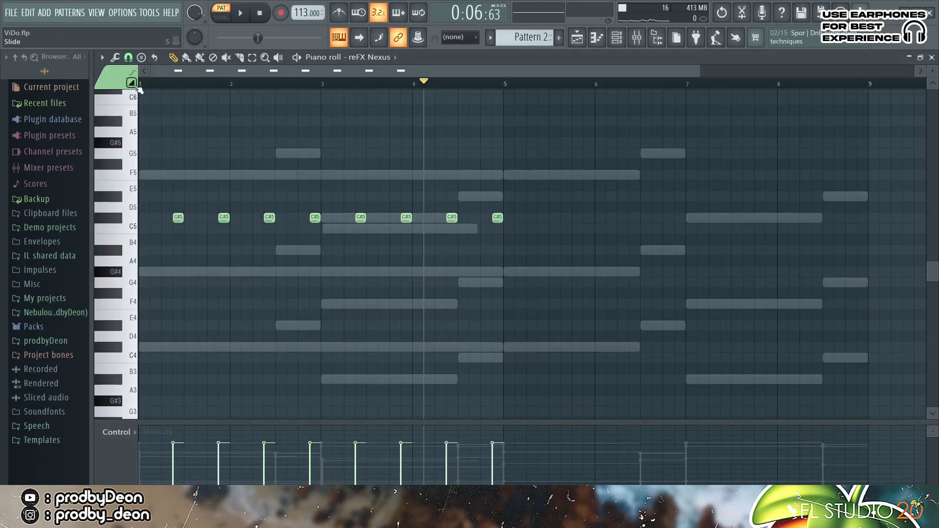
{"action": "left_click", "coordinate": [141, 83]}
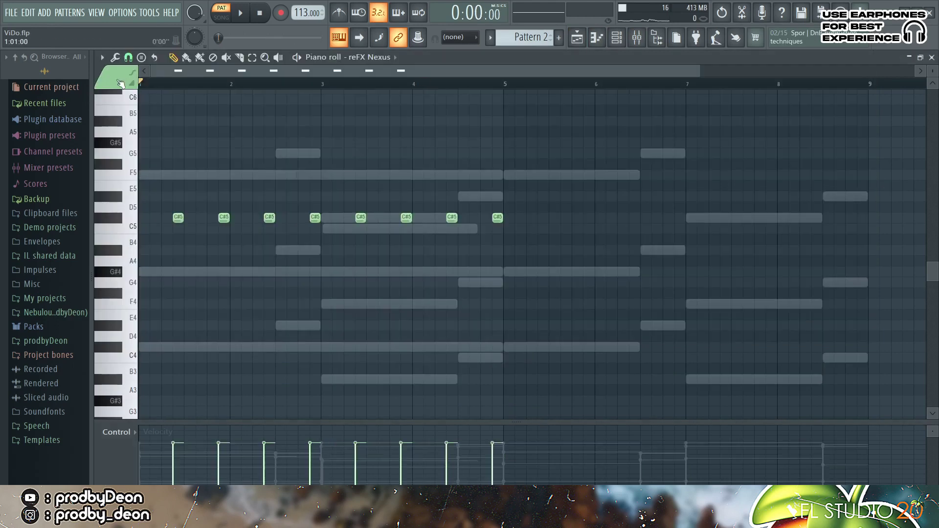
{"action": "key", "text": "space"}
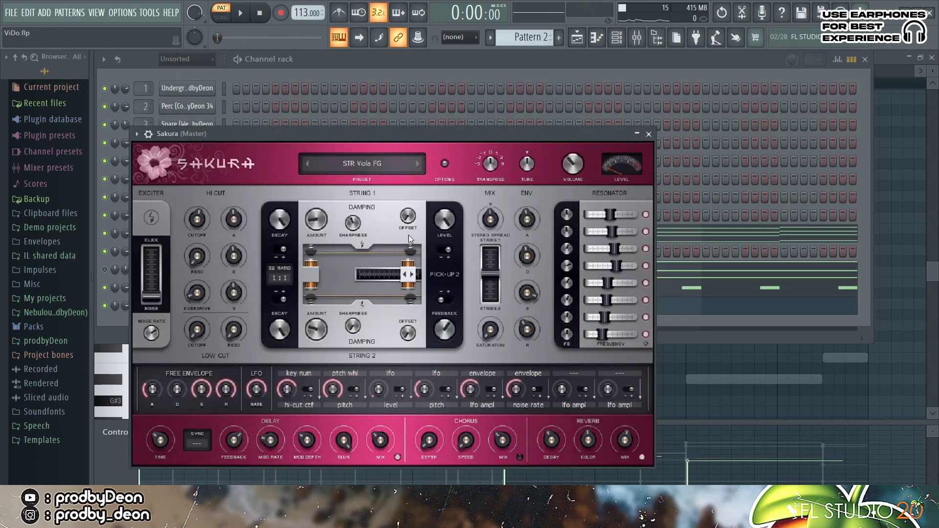
Audition Sakura's STR Viola FG preset with single notes, and play its F5 and C5 melody in the piano roll.
{"action": "key", "text": "z"}
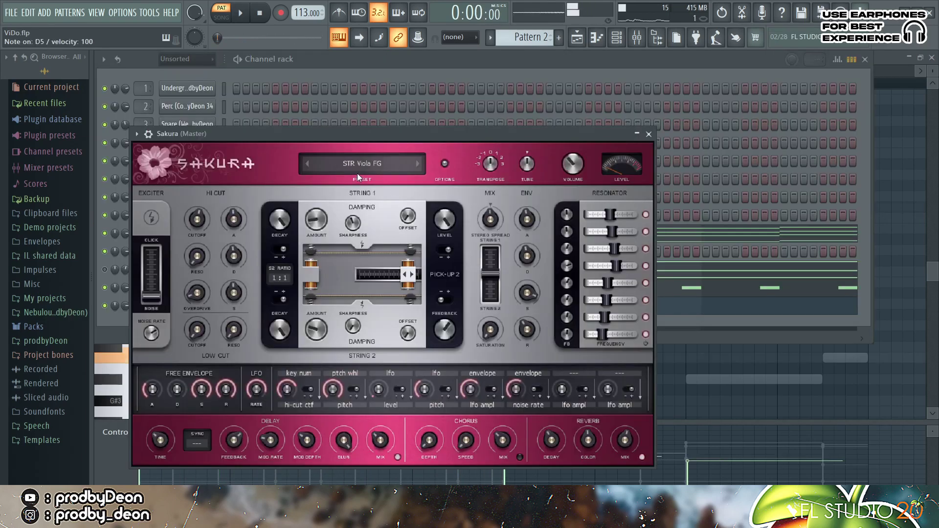
{"action": "key", "text": "q"}
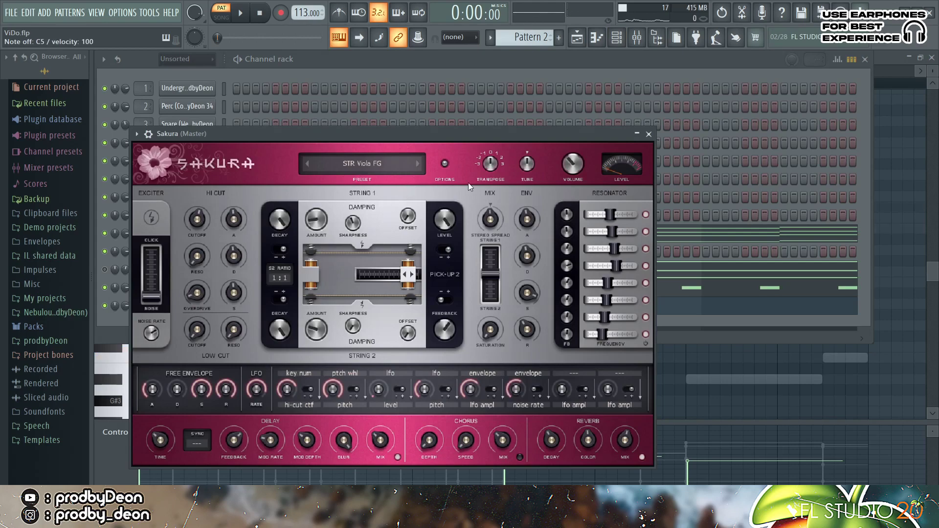
{"action": "key", "text": "3"}
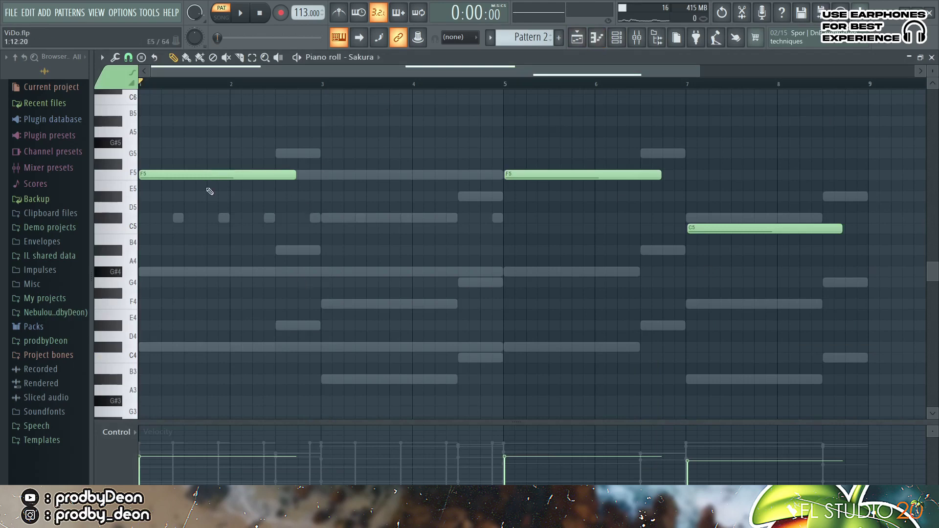
{"action": "key", "text": "space"}
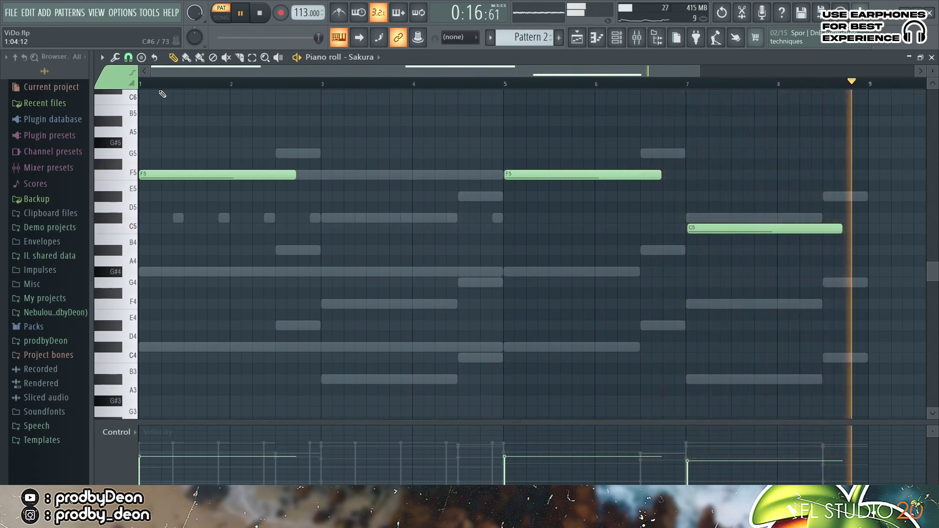
{"action": "key", "text": "space"}
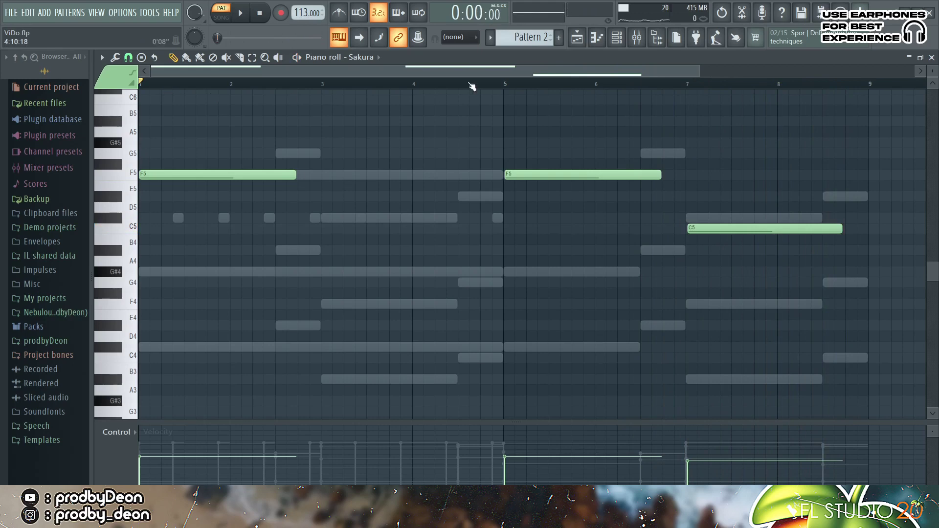
Unmute Track 8 containing Pattern 2 in the playlist and play the arrangement.
{"action": "key", "text": "F5"}
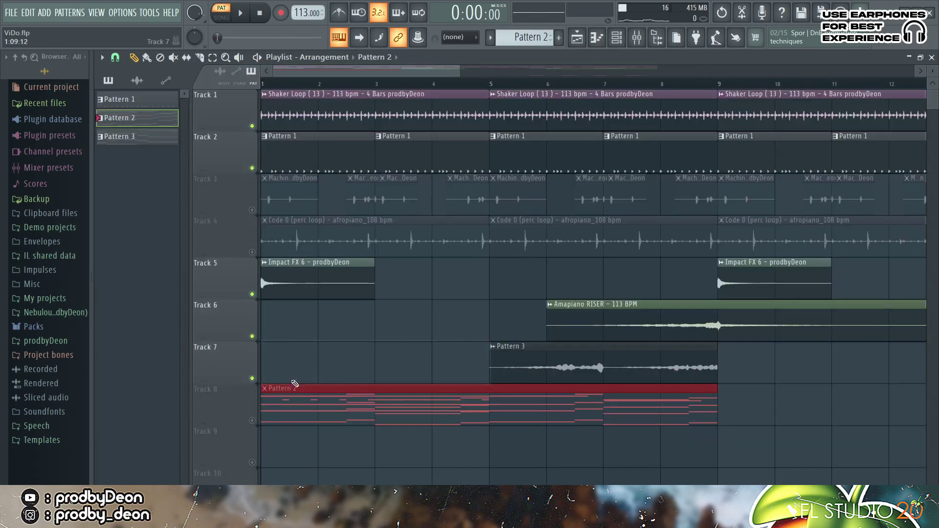
{"action": "left_click", "coordinate": [252, 422]}
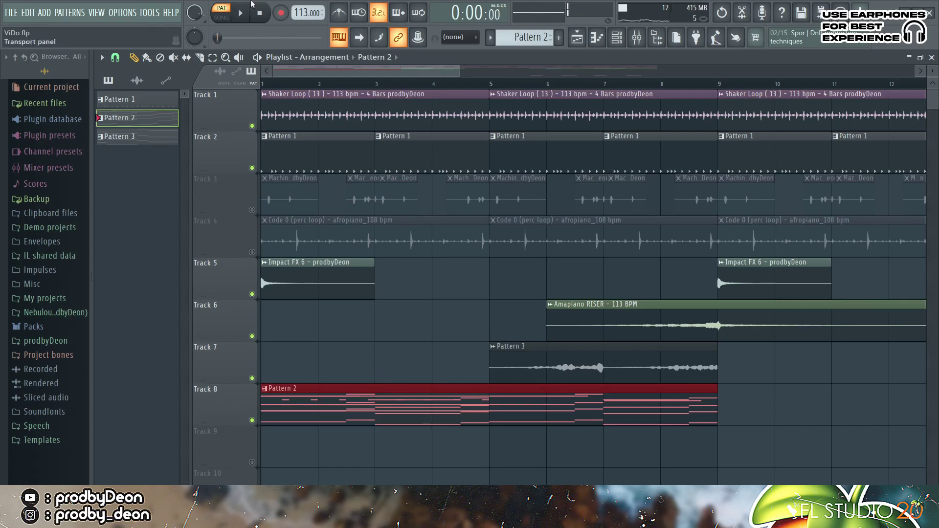
{"action": "key", "text": "space"}
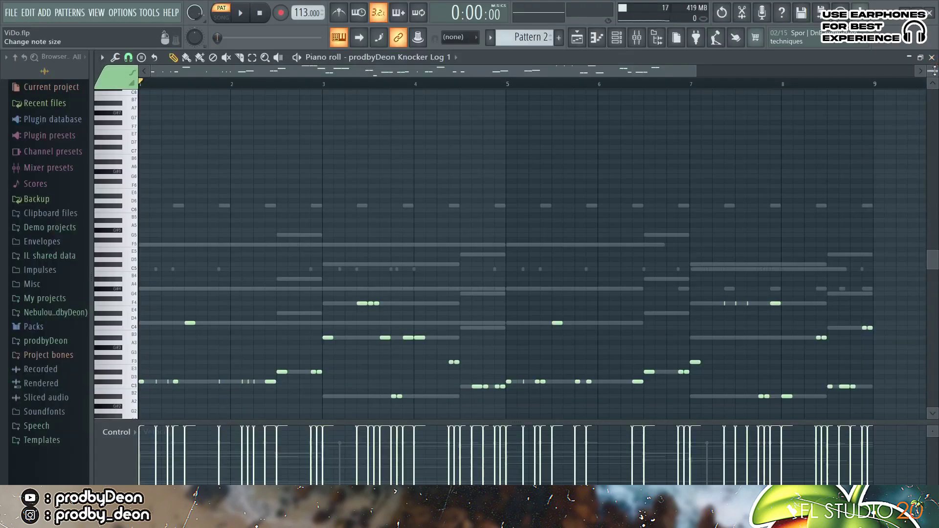
Examine the eight-bar prodbyDeon Knocker Log 1 notes in the piano roll and play Pattern 2.
{"action": "scroll", "coordinate": [933, 71], "scroll_direction": "up", "scroll_amount": 4}
{"action": "left_click_drag", "start_coordinate": [932, 281], "coordinate": [931, 311]}
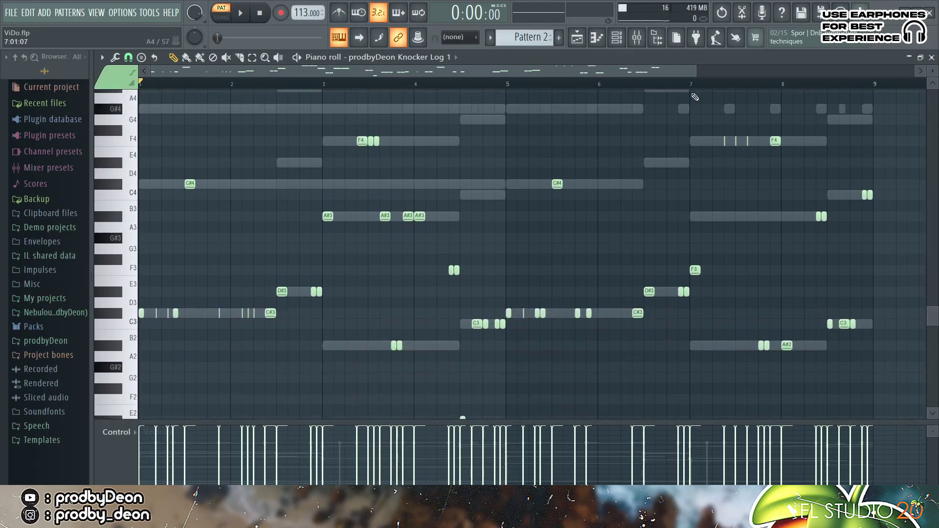
{"action": "left_click_drag", "start_coordinate": [694, 68], "coordinate": [767, 139]}
{"action": "scroll", "coordinate": [368, 252], "scroll_direction": "up", "scroll_amount": 3}
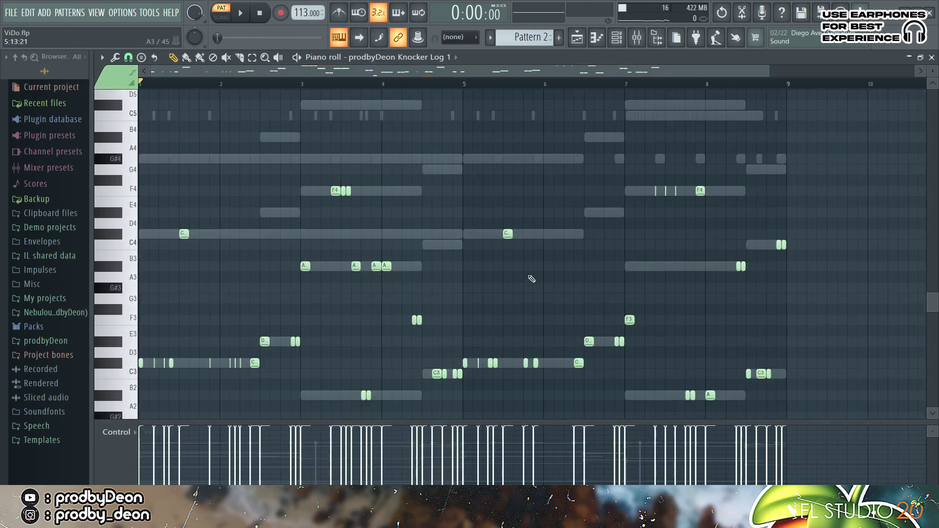
{"action": "key", "text": "space"}
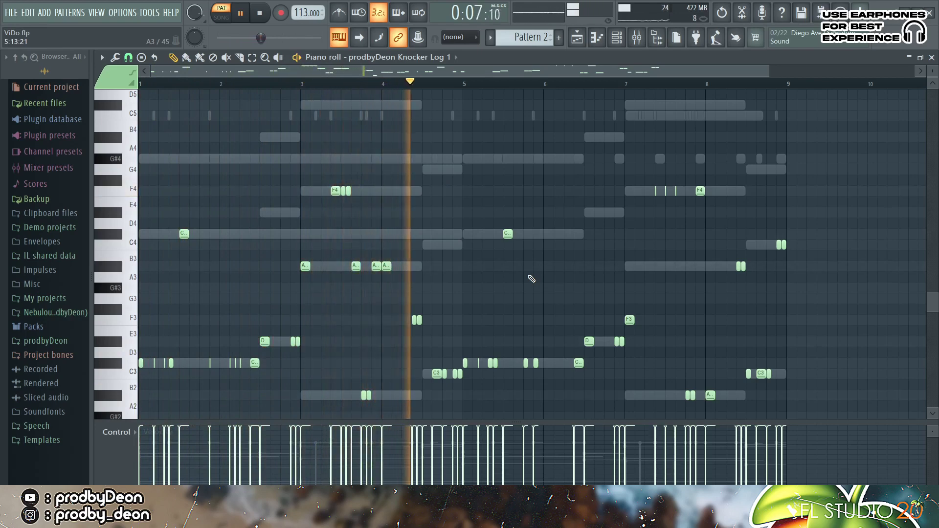
Stop playback and copy the notes of the prodbyDeon Knocker Log 1 channel in the channel rack.
{"action": "key", "text": "space"}
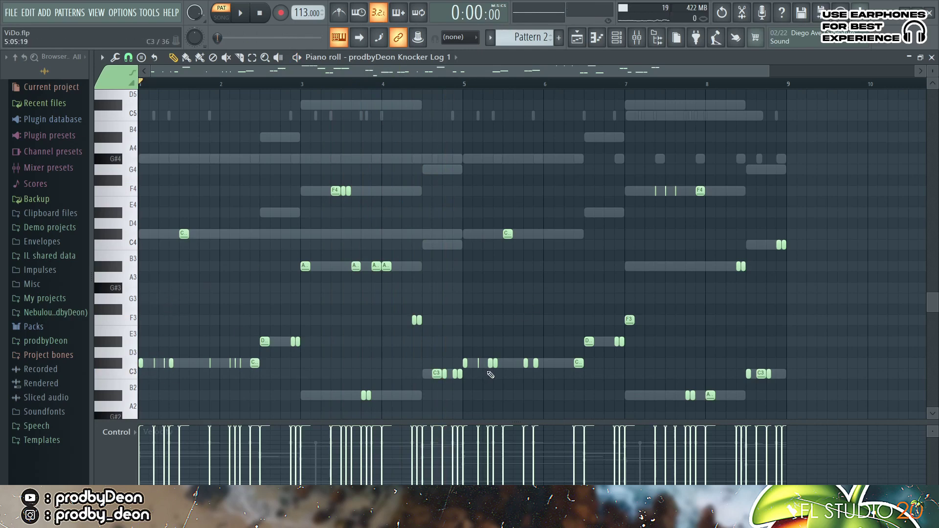
{"action": "left_click", "coordinate": [613, 40]}
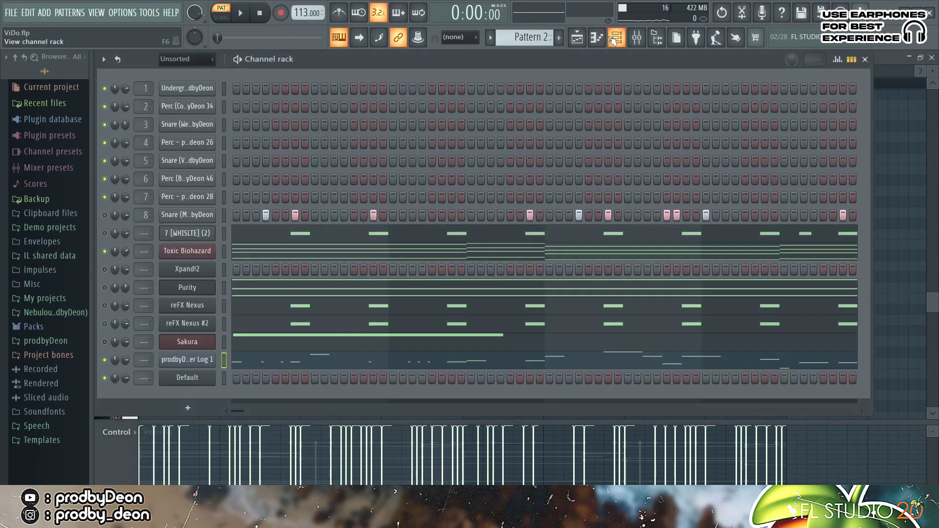
{"action": "right_click", "coordinate": [198, 362]}
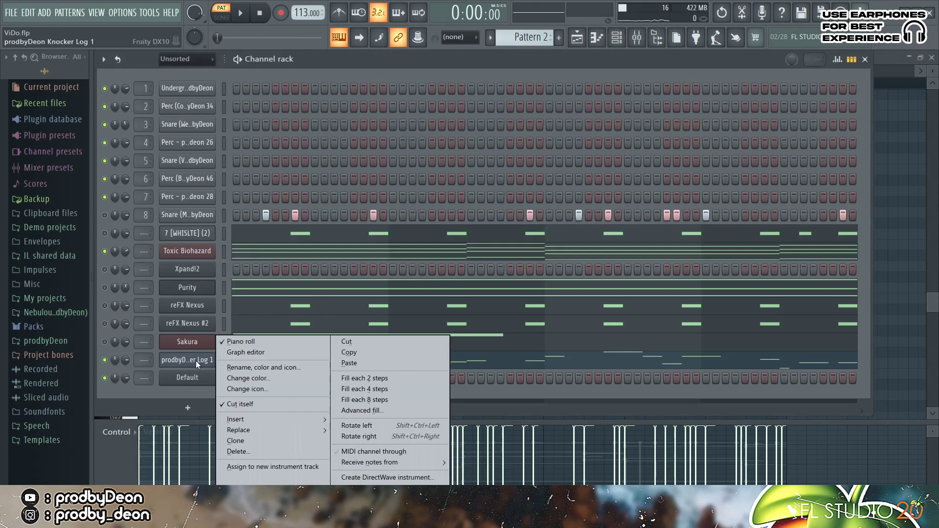
{"action": "left_click", "coordinate": [359, 354]}
Load the FM Sub preset in the Default Fruity DX10 channel and paste the copied log drum notes into it.
{"action": "left_click", "coordinate": [215, 379]}
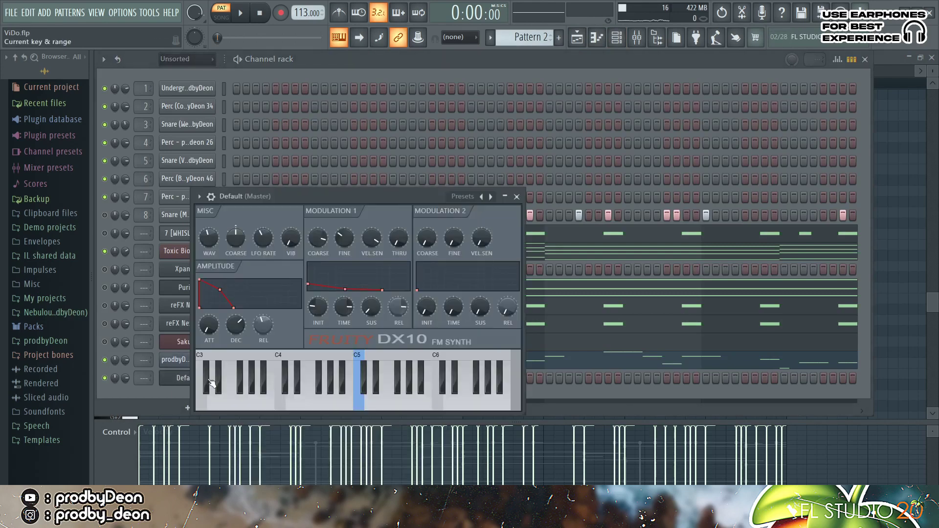
{"action": "left_click", "coordinate": [464, 197]}
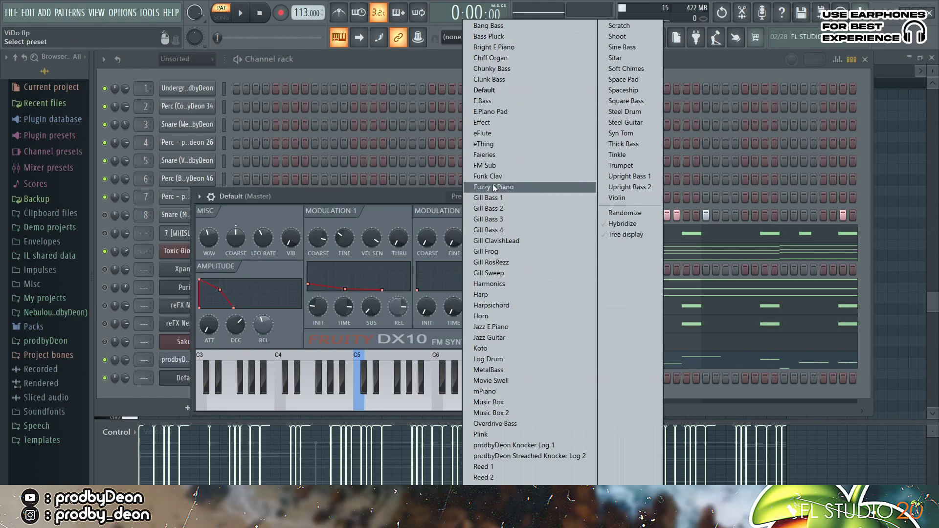
{"action": "left_click", "coordinate": [492, 165]}
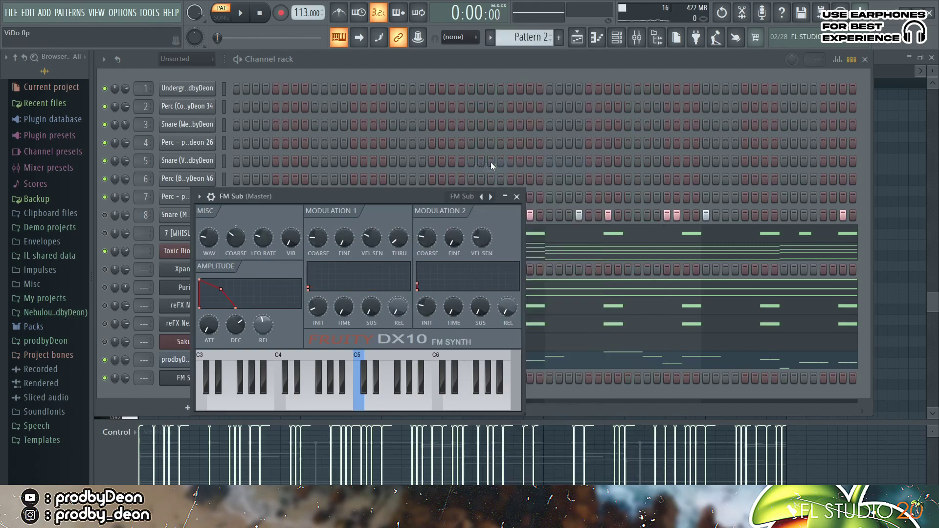
{"action": "left_click", "coordinate": [515, 197]}
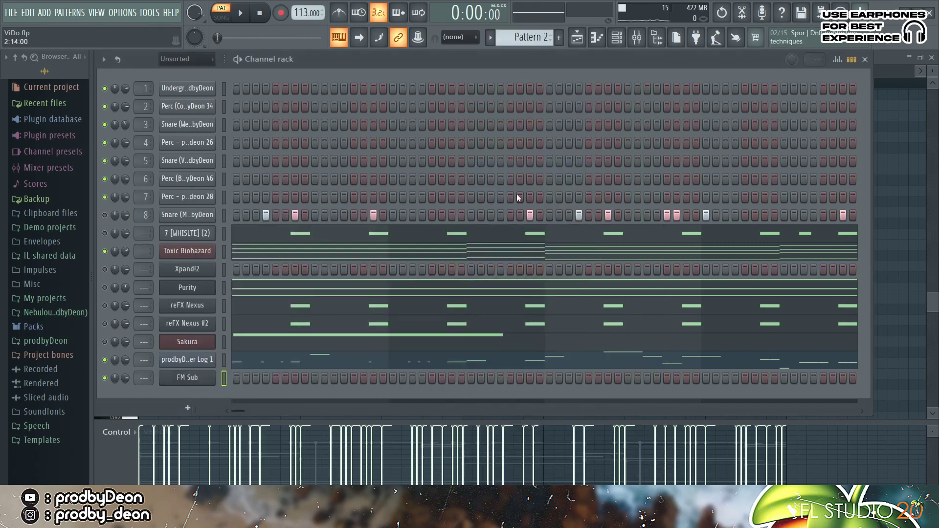
{"action": "right_click", "coordinate": [195, 381]}
{"action": "left_click", "coordinate": [348, 362]}
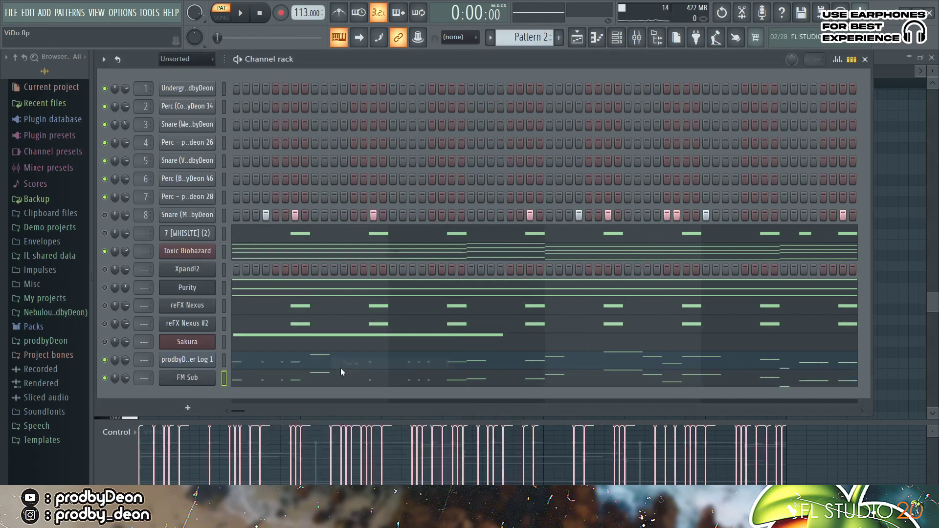
Play the pasted FM Sub notes in the piano roll and transpose all its F4 notes down an octave.
{"action": "left_click", "coordinate": [339, 379]}
{"action": "key", "text": "space"}
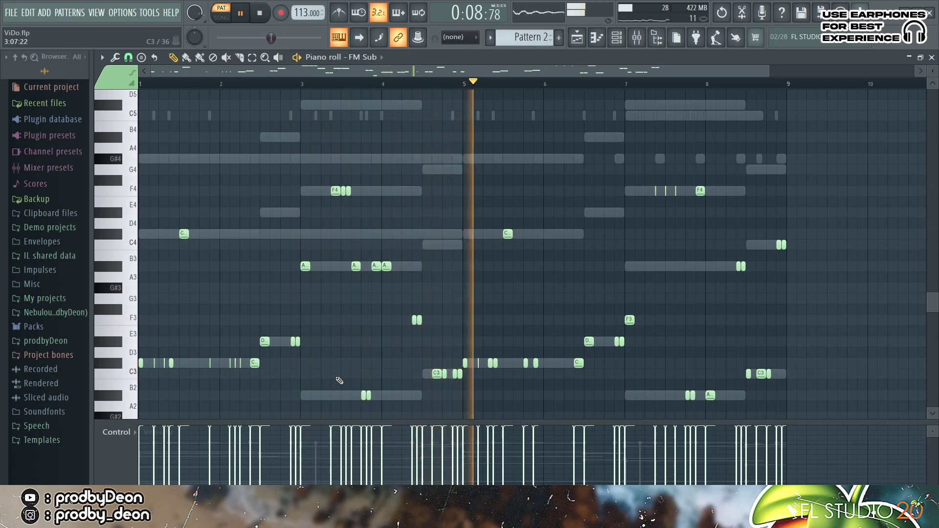
{"action": "left_click", "coordinate": [130, 190]}
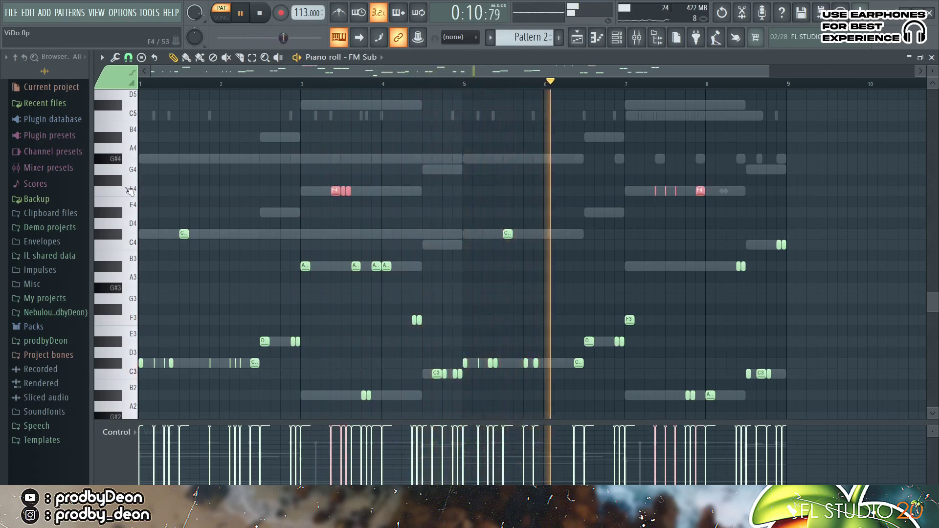
{"action": "key", "text": "ctrl+Down"}
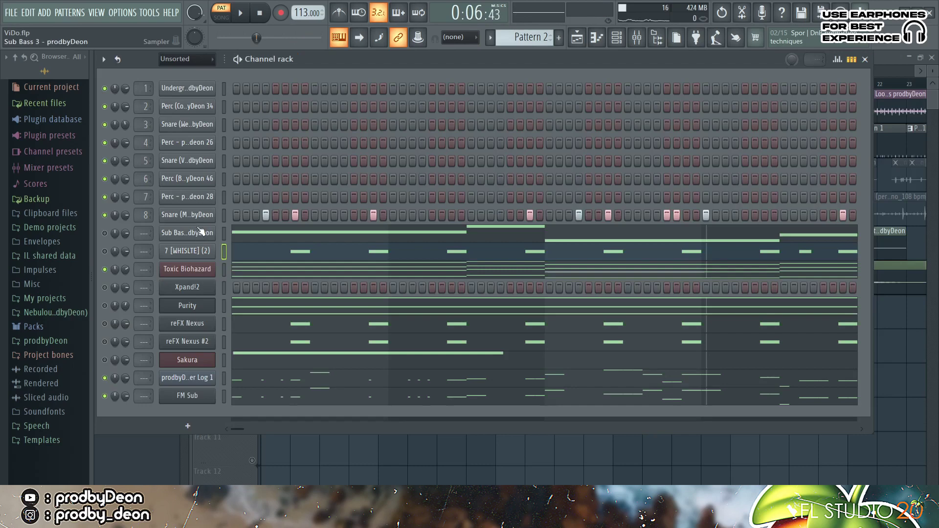
Examine the Snare (Must) 36 sample settings, and play its C5 hits in the piano roll from bars 3 and 7.
{"action": "left_click", "coordinate": [198, 218]}
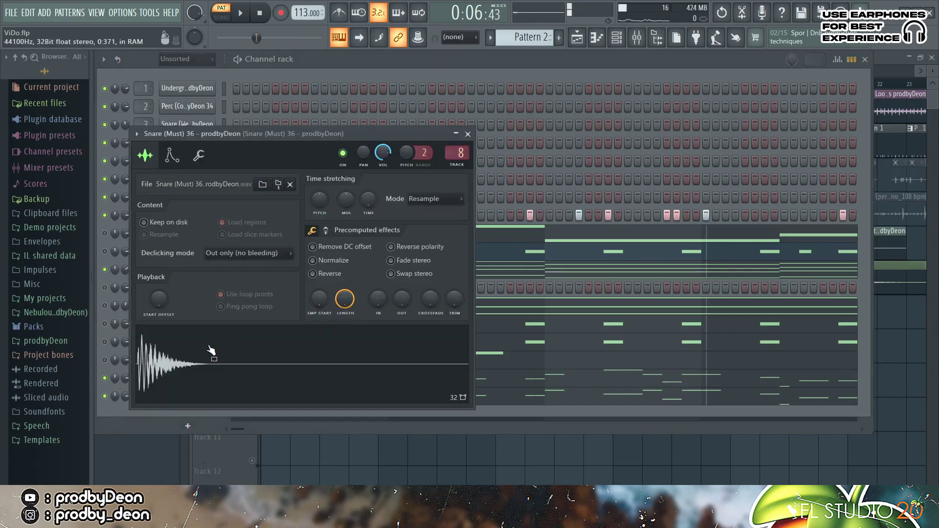
{"action": "left_click", "coordinate": [466, 134]}
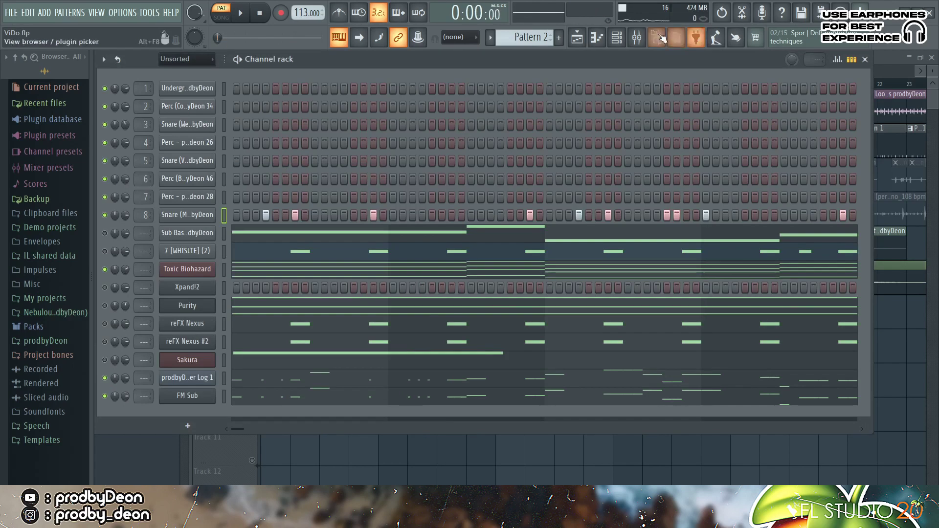
{"action": "left_click", "coordinate": [605, 38]}
{"action": "key", "text": "space"}
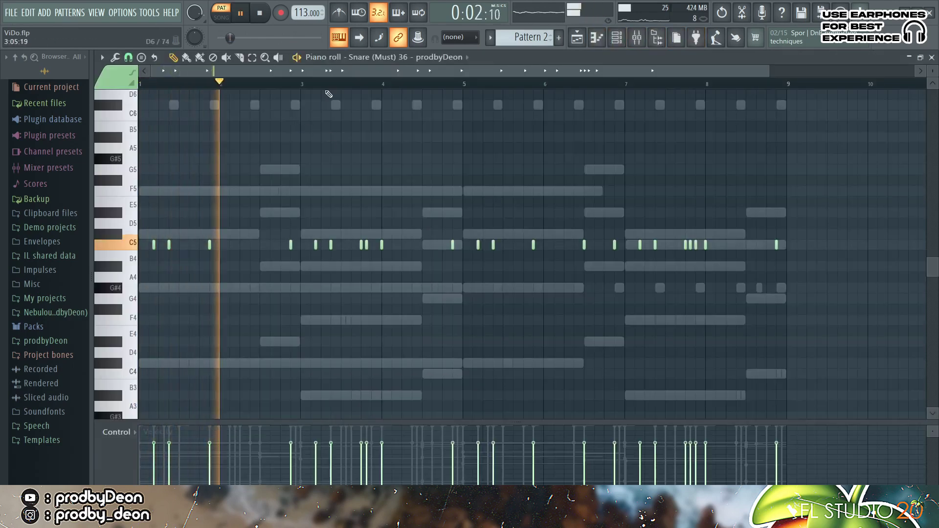
{"action": "left_click", "coordinate": [325, 82]}
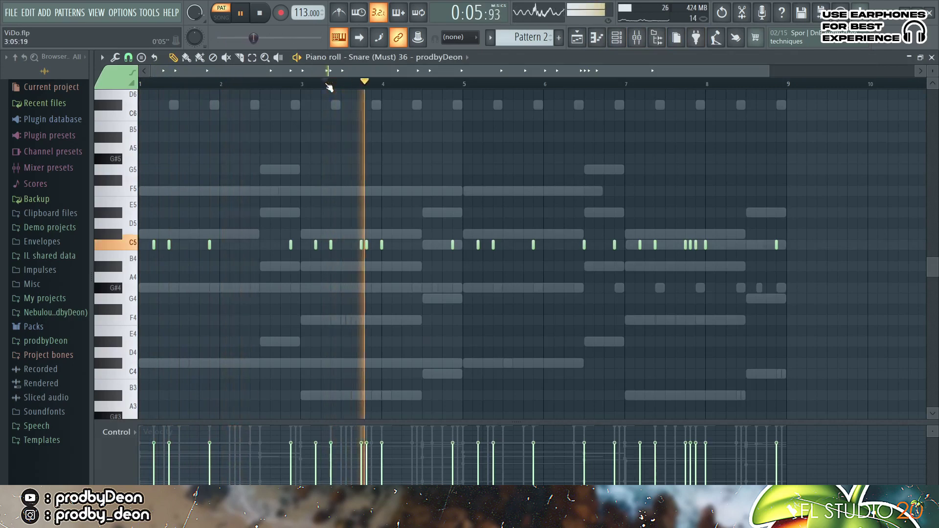
{"action": "left_click", "coordinate": [616, 84]}
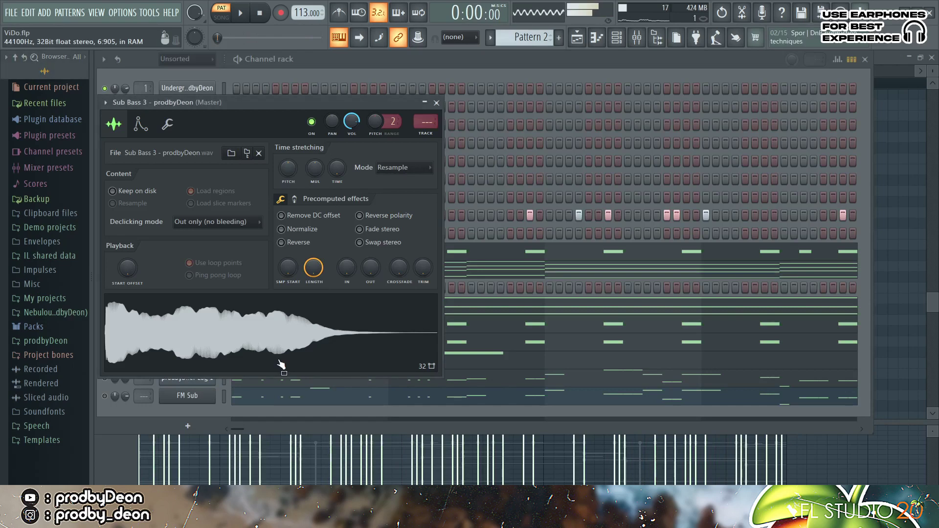
Examine the Sub Bass 3 channel's envelope settings and play its C#5, D#5, A#4 and C5 notes in the piano roll.
{"action": "left_click", "coordinate": [146, 125]}
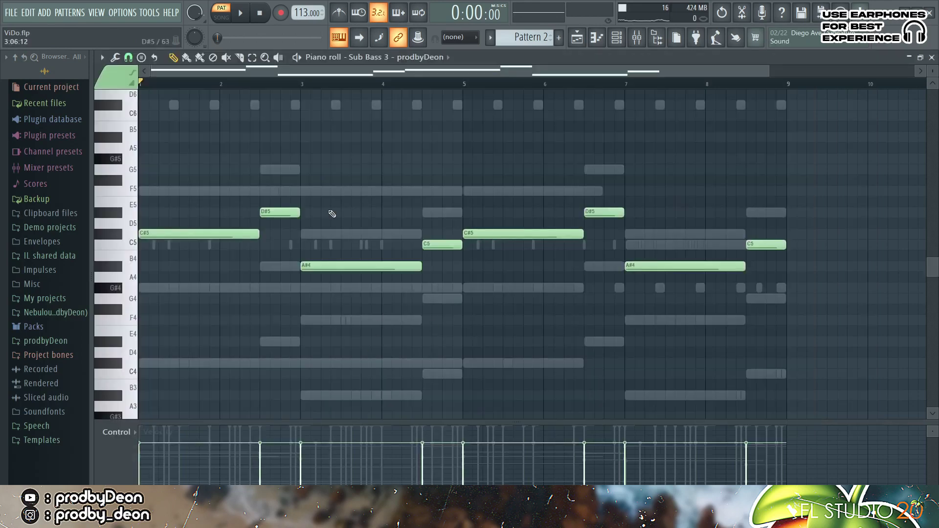
{"action": "key", "text": "space"}
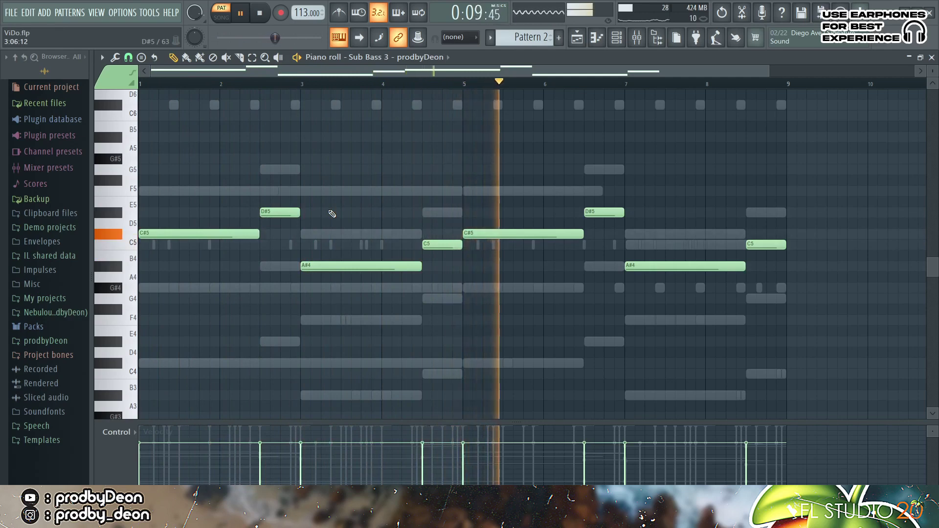
{"action": "key", "text": "space"}
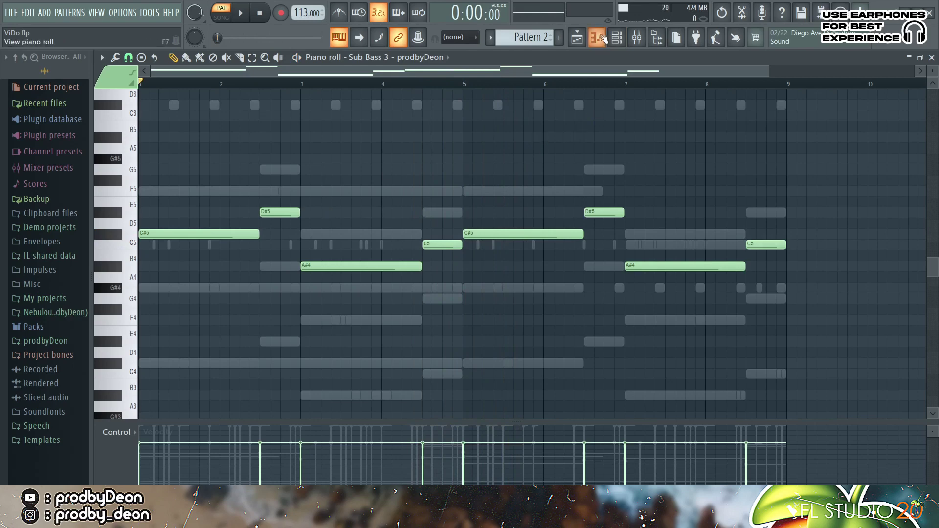
Examine the 7 [WHISLTE] (2) channel's envelope and sample settings, and play its repeated G#4 notes in the piano roll.
{"action": "left_click", "coordinate": [617, 38]}
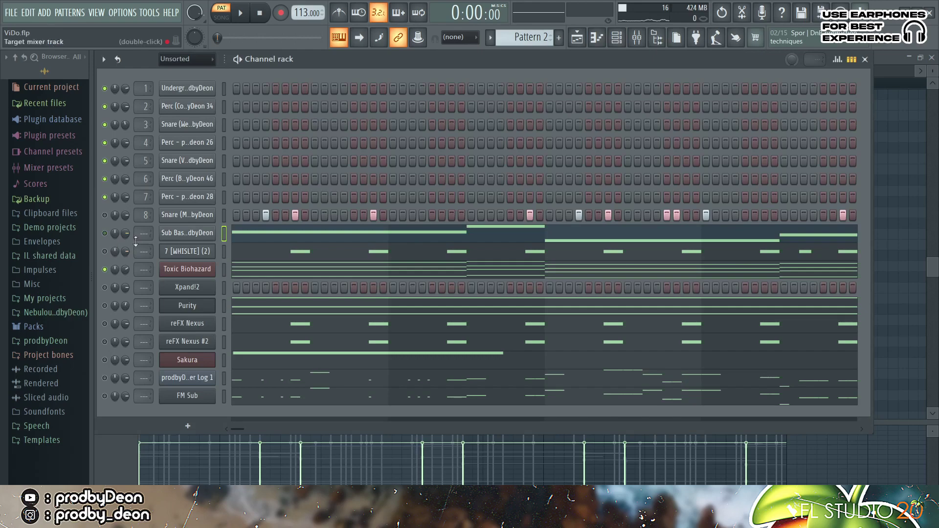
{"action": "left_click", "coordinate": [182, 251]}
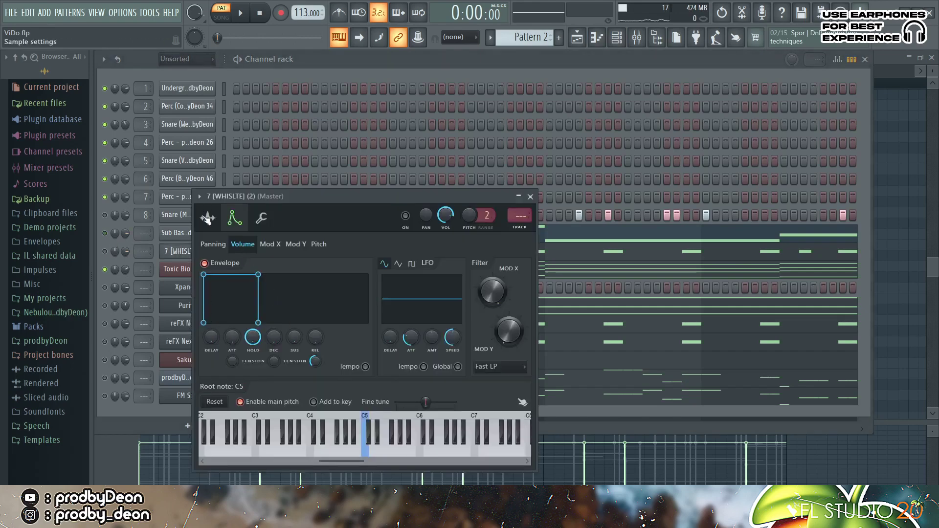
{"action": "left_click", "coordinate": [207, 219]}
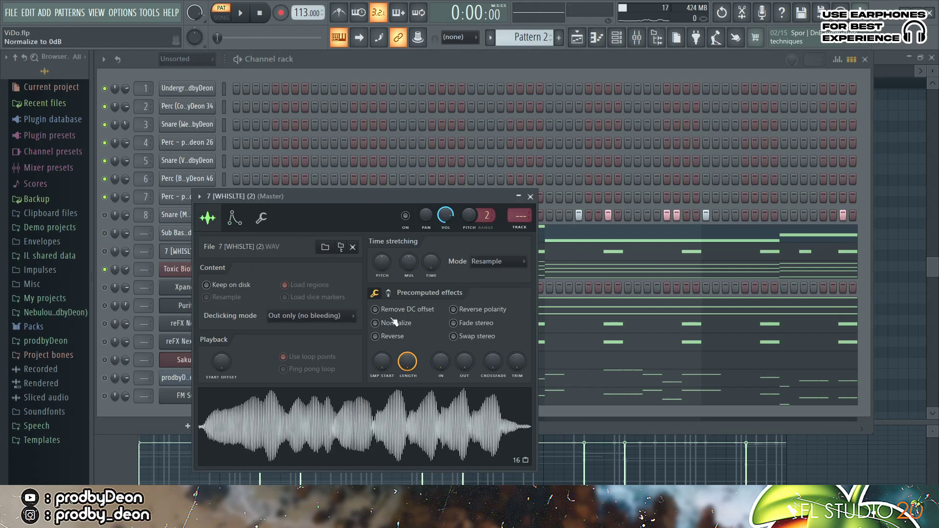
{"action": "left_click", "coordinate": [530, 197]}
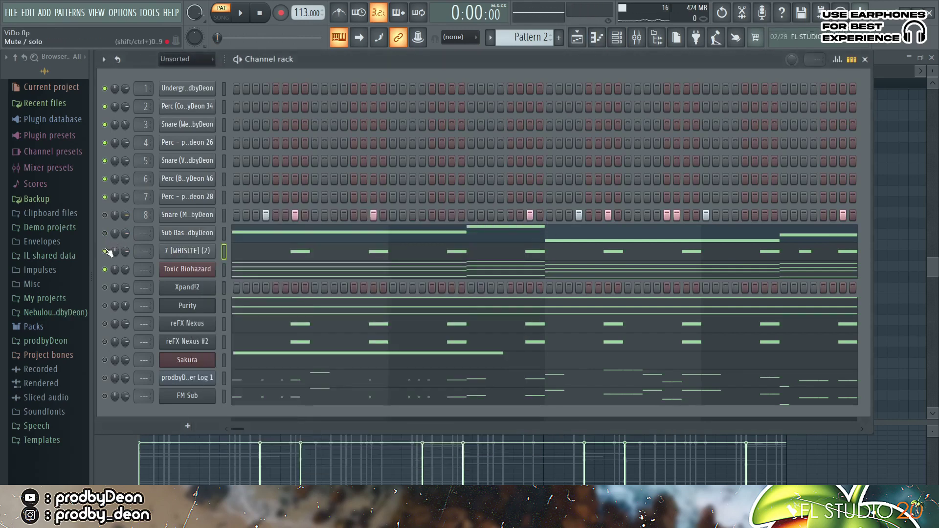
{"action": "left_click", "coordinate": [294, 257]}
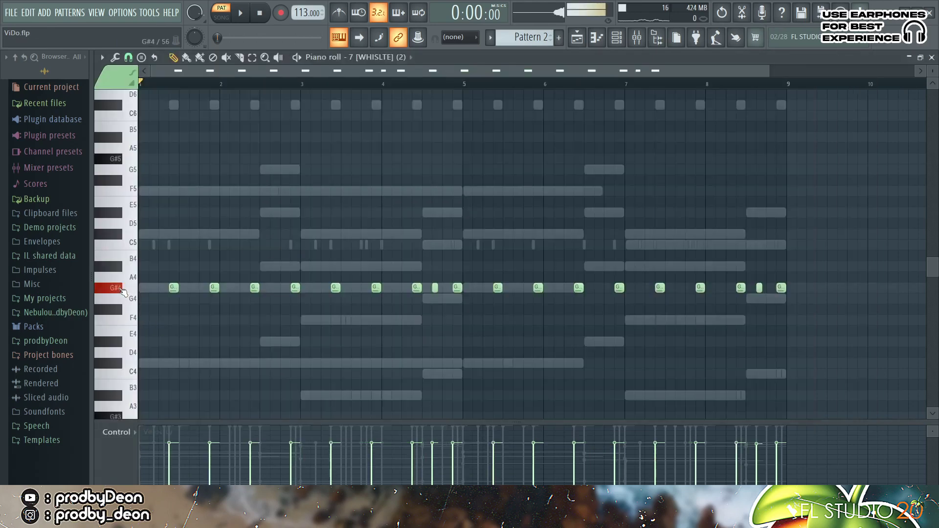
{"action": "key", "text": "space"}
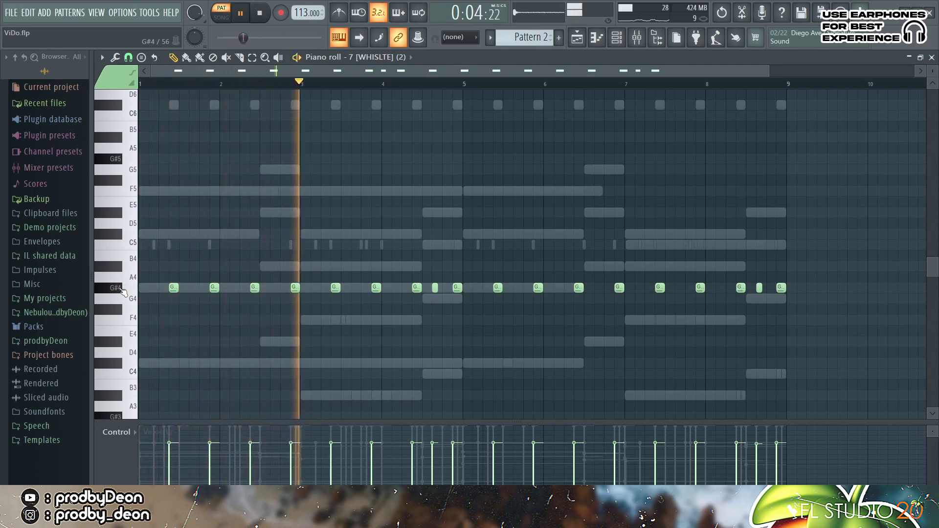
{"action": "key", "text": "space"}
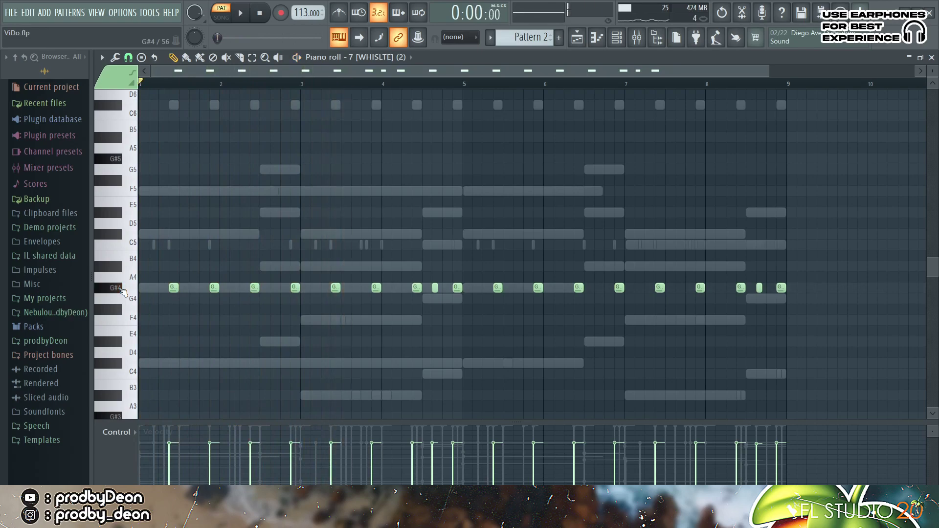